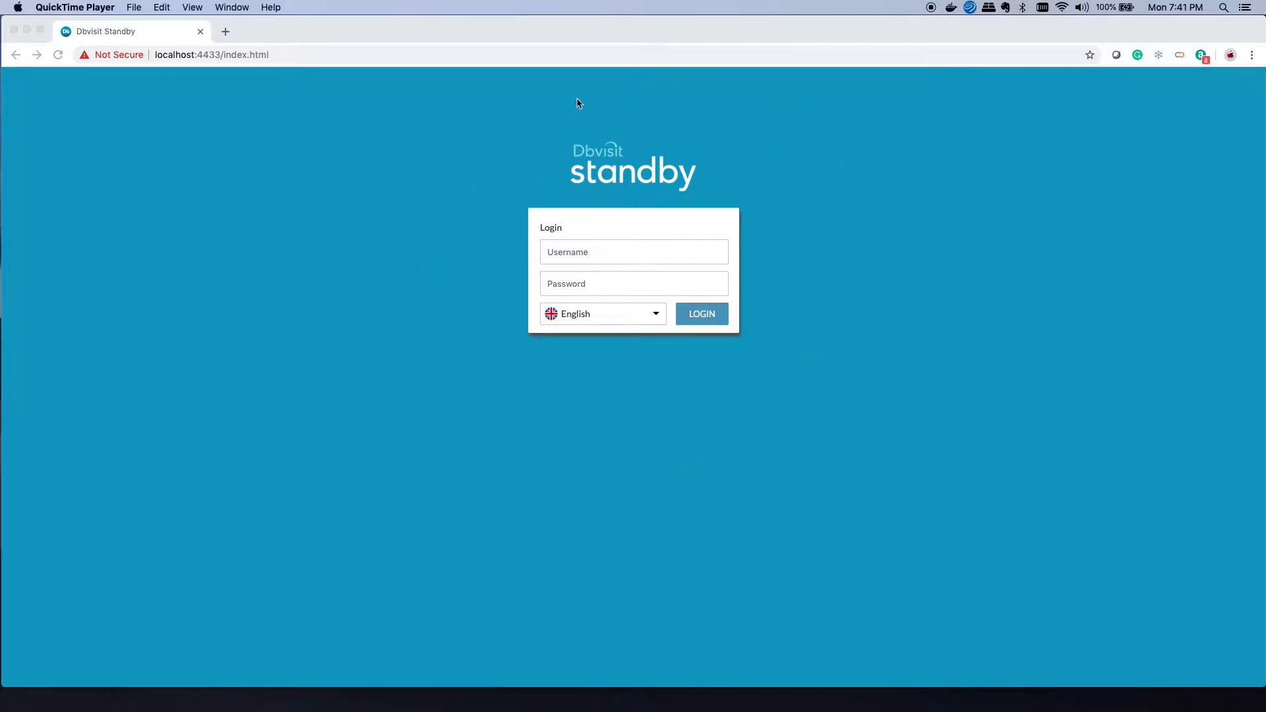
Step: Change the login page language from English to Français
left_click(657, 317)
left_click(657, 317)
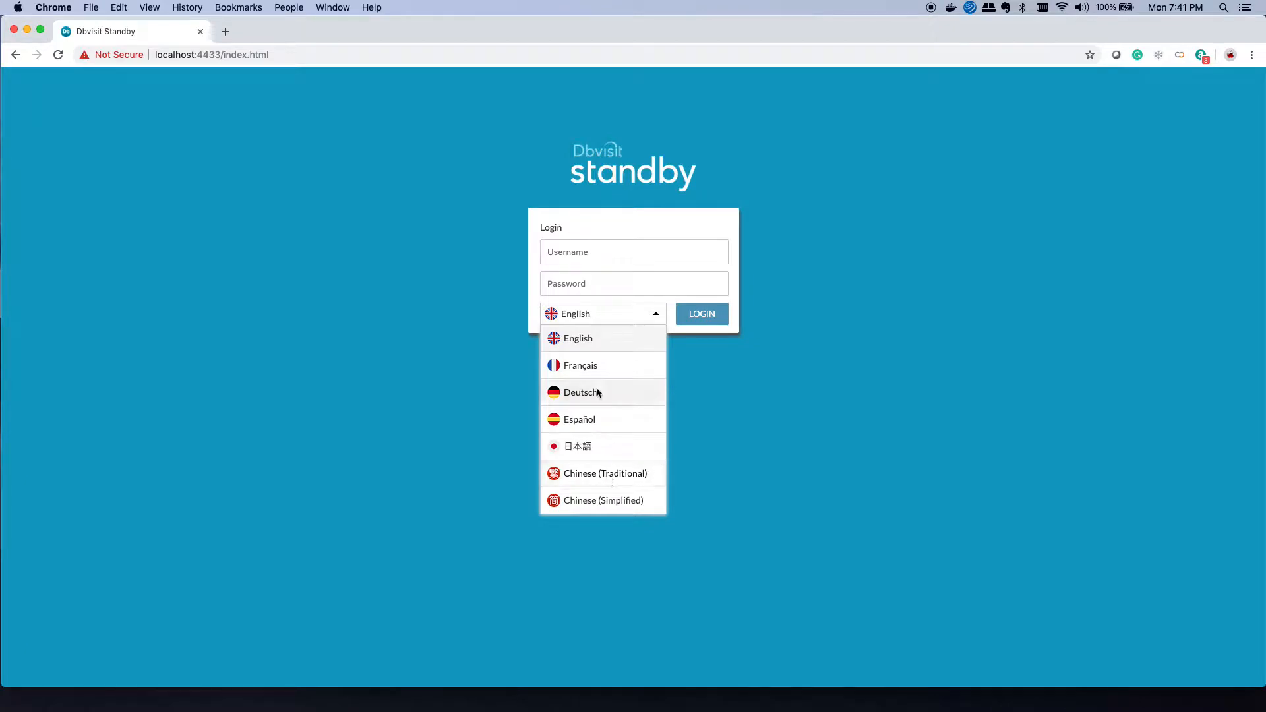
left_click(597, 367)
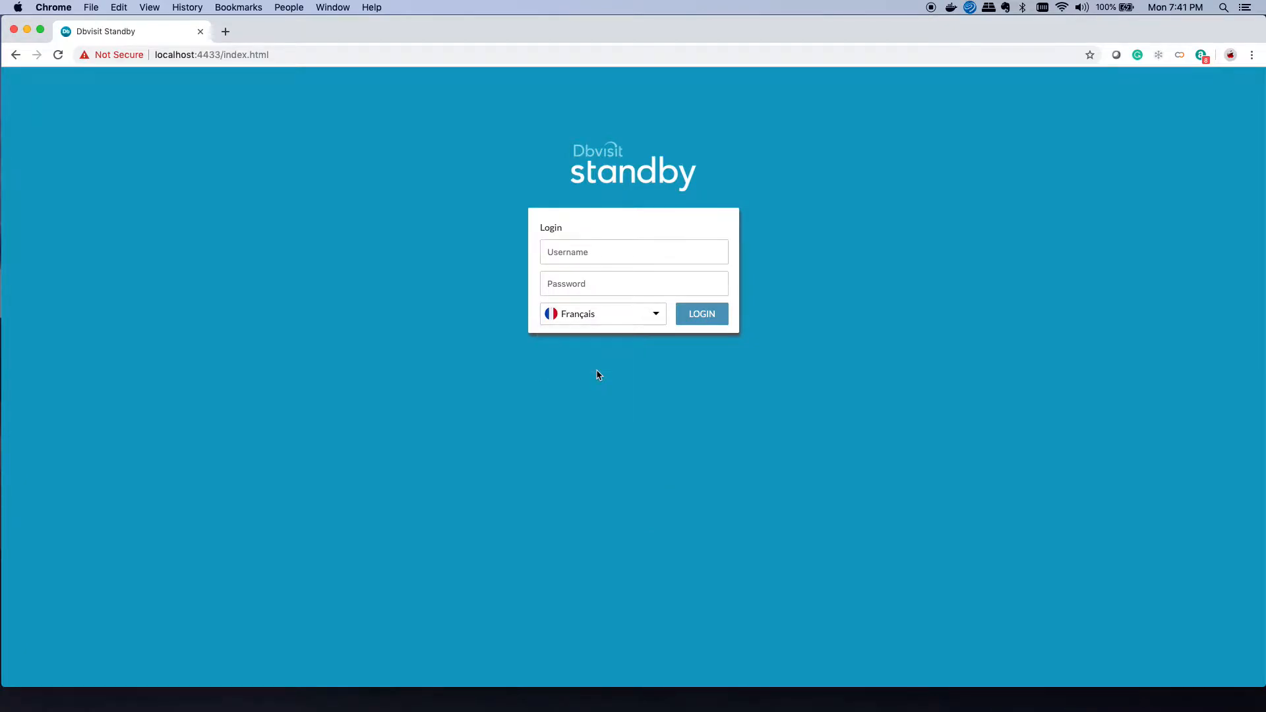
left_click(586, 257)
Step: Log in with the admin account credentials and dismiss Chrome's translate offer
type("admin")
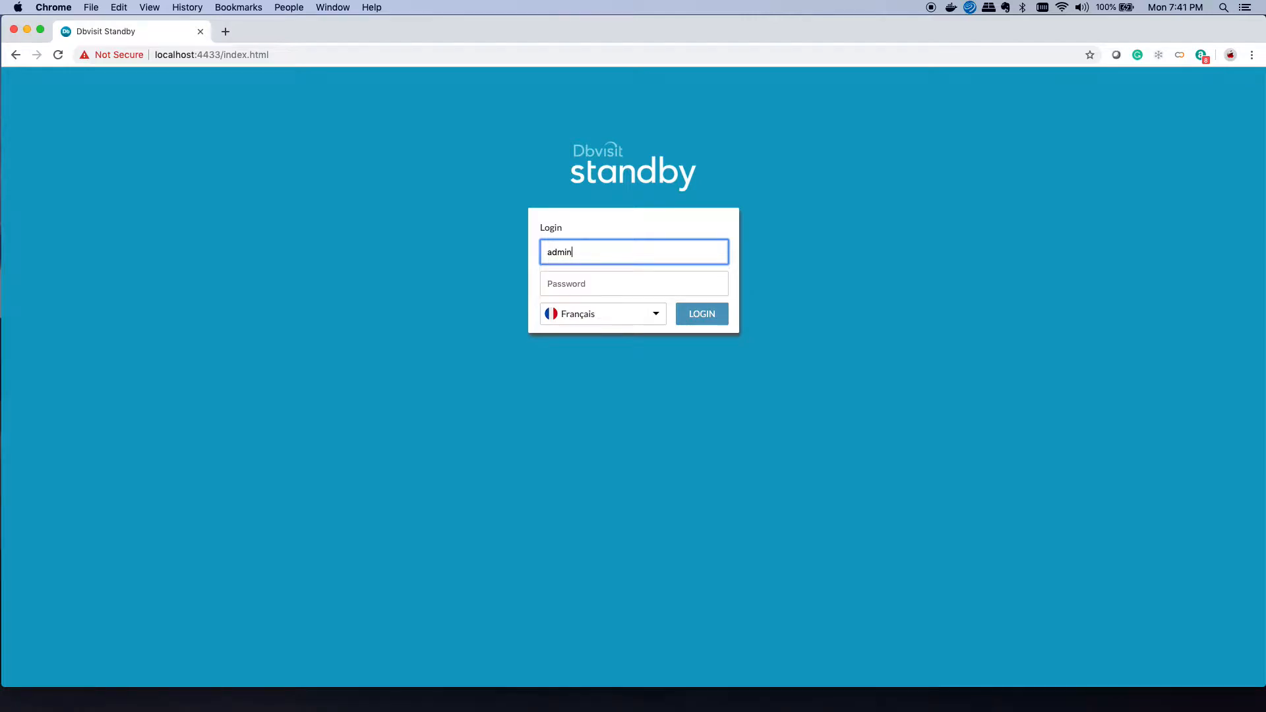
key("Tab")
type("admin")
key("Return")
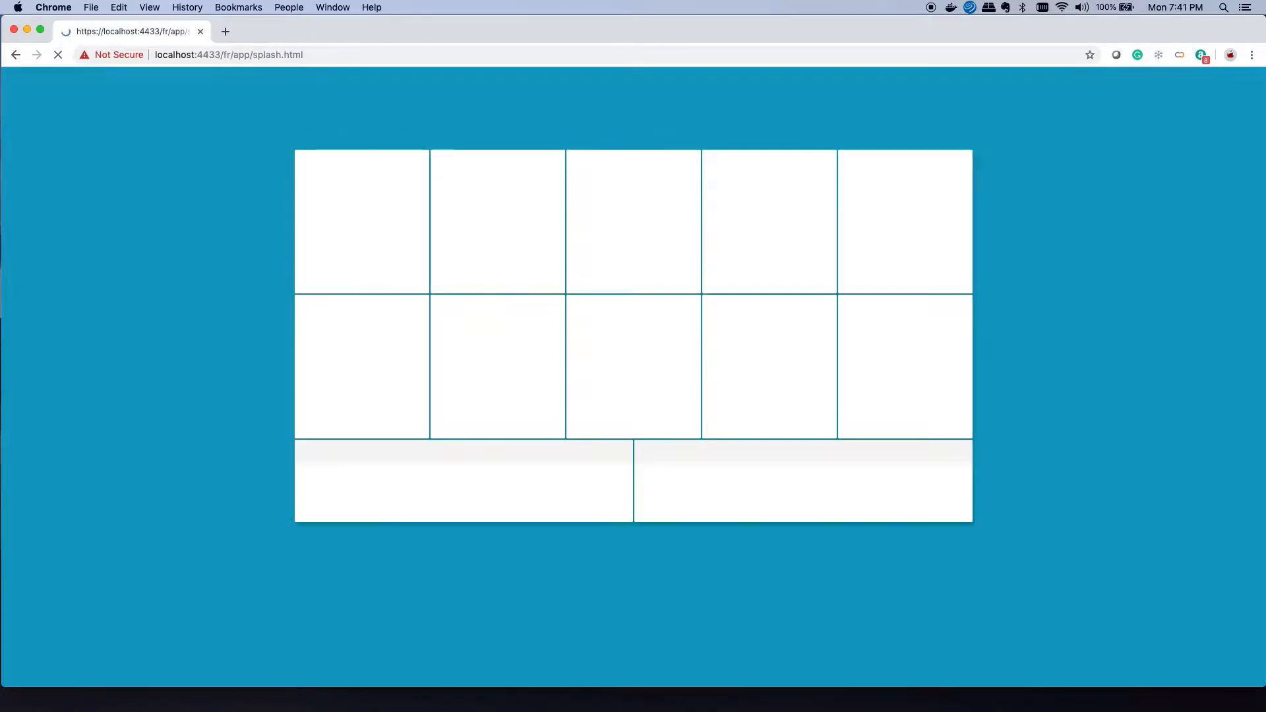
left_click(1092, 75)
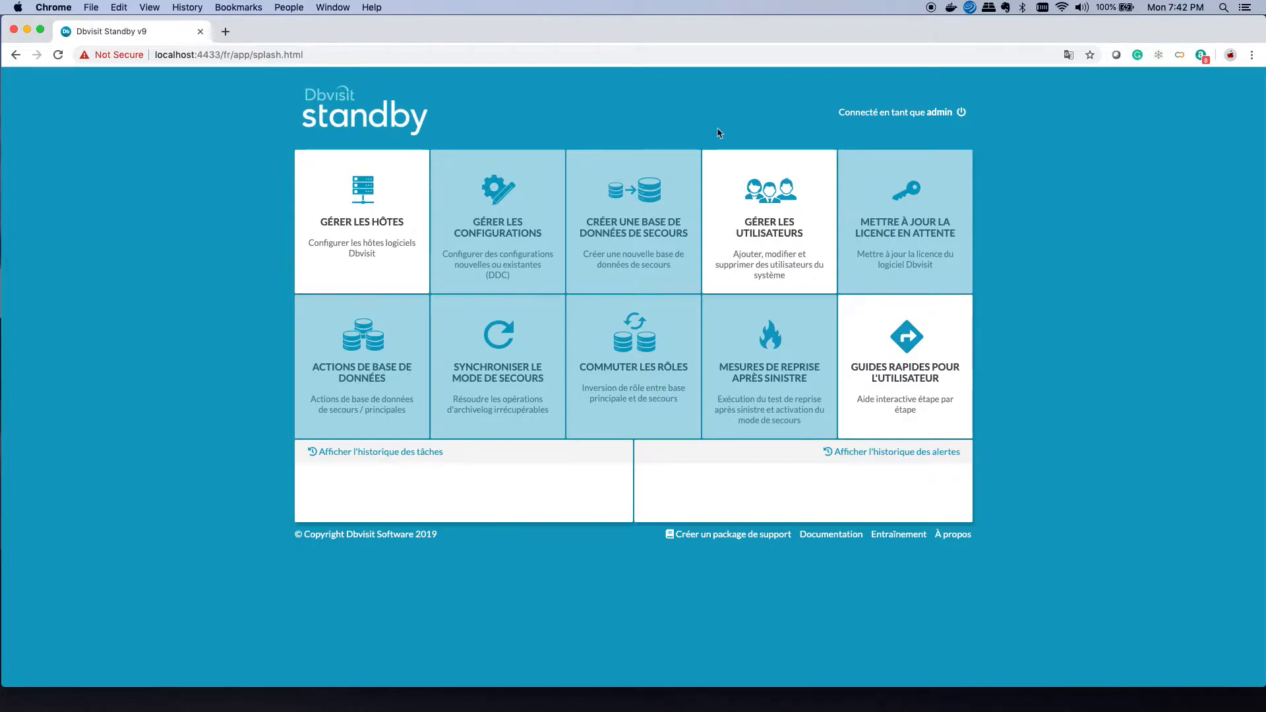
Step: Log out, log back in as admin in English, and go to the Hosts page
left_click(963, 116)
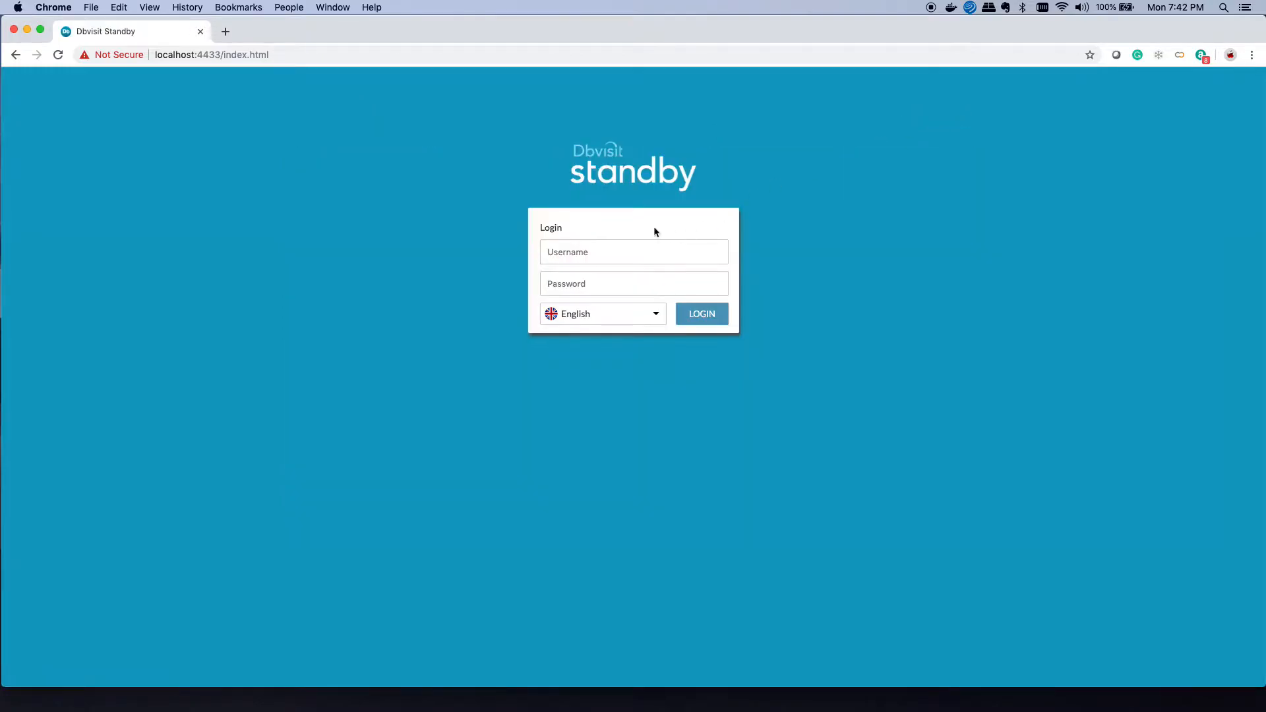
left_click(617, 256)
type("admin")
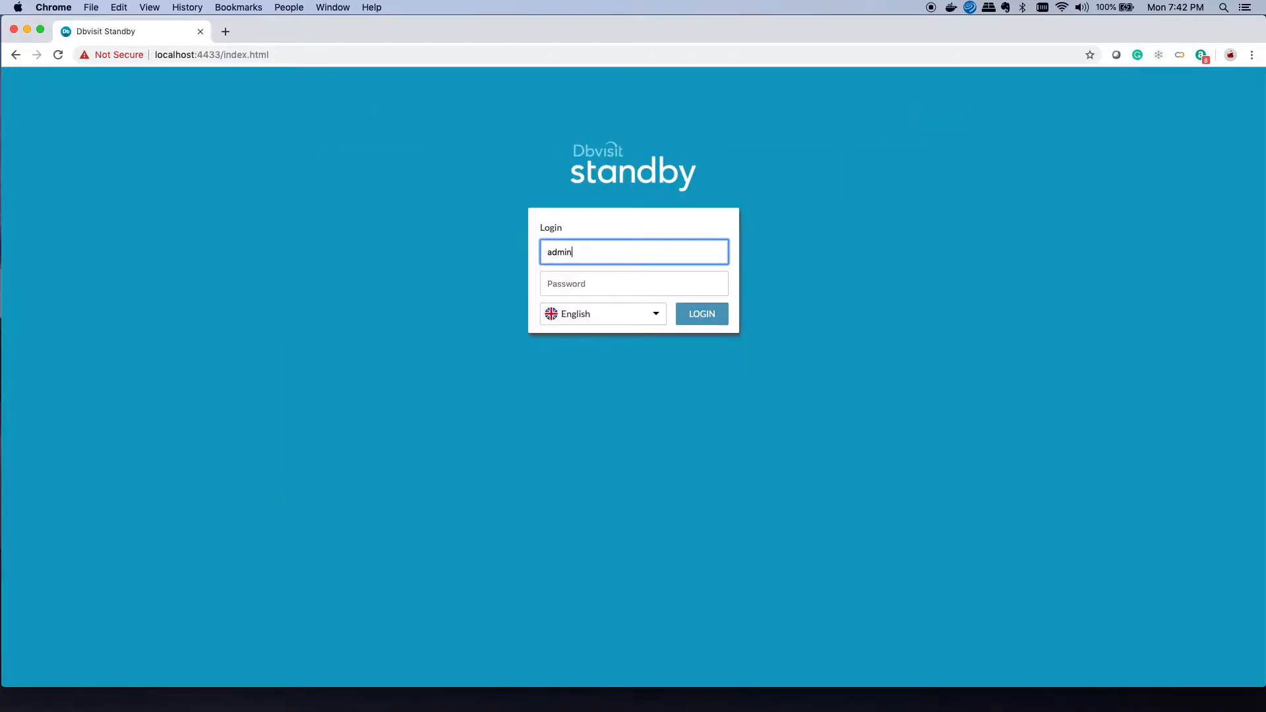
key("Tab")
type("admin")
key("Return")
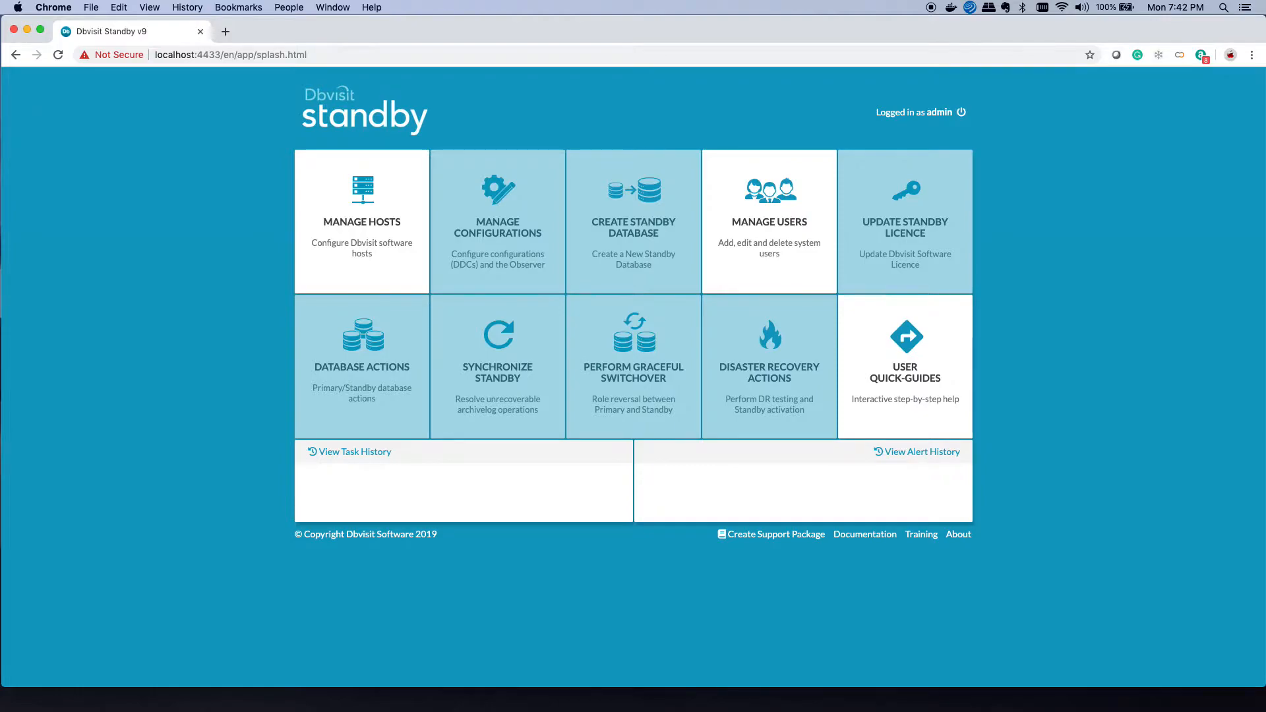
left_click(399, 251)
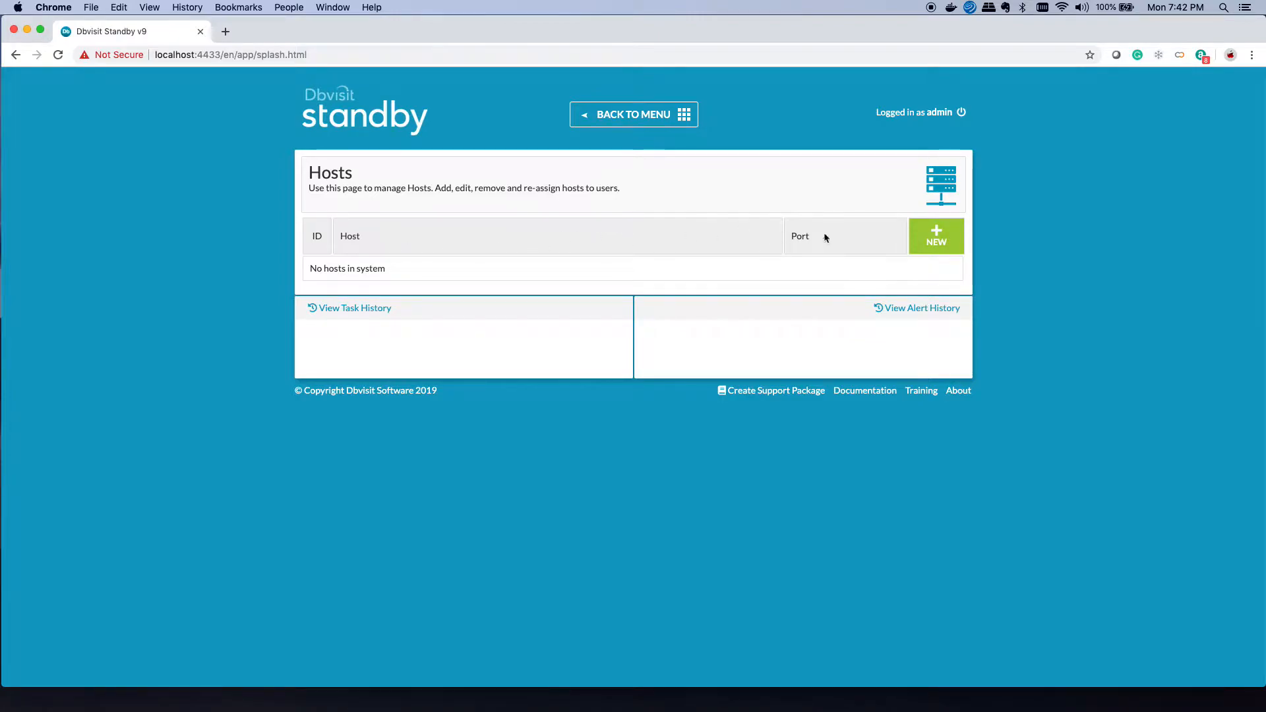
Step: Create Linux host dbv1 on port 7891 with its passphrase
left_click(926, 240)
left_click(406, 254)
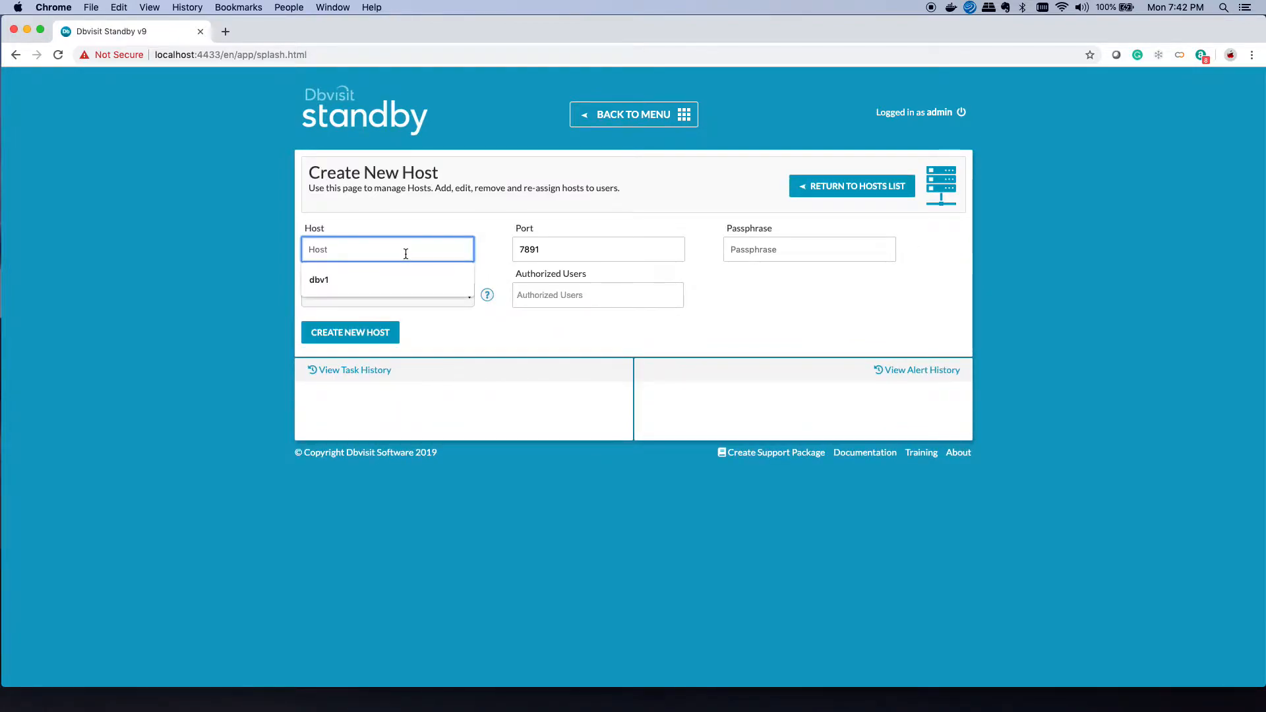
type("dbv1")
key("Tab")
key("Tab")
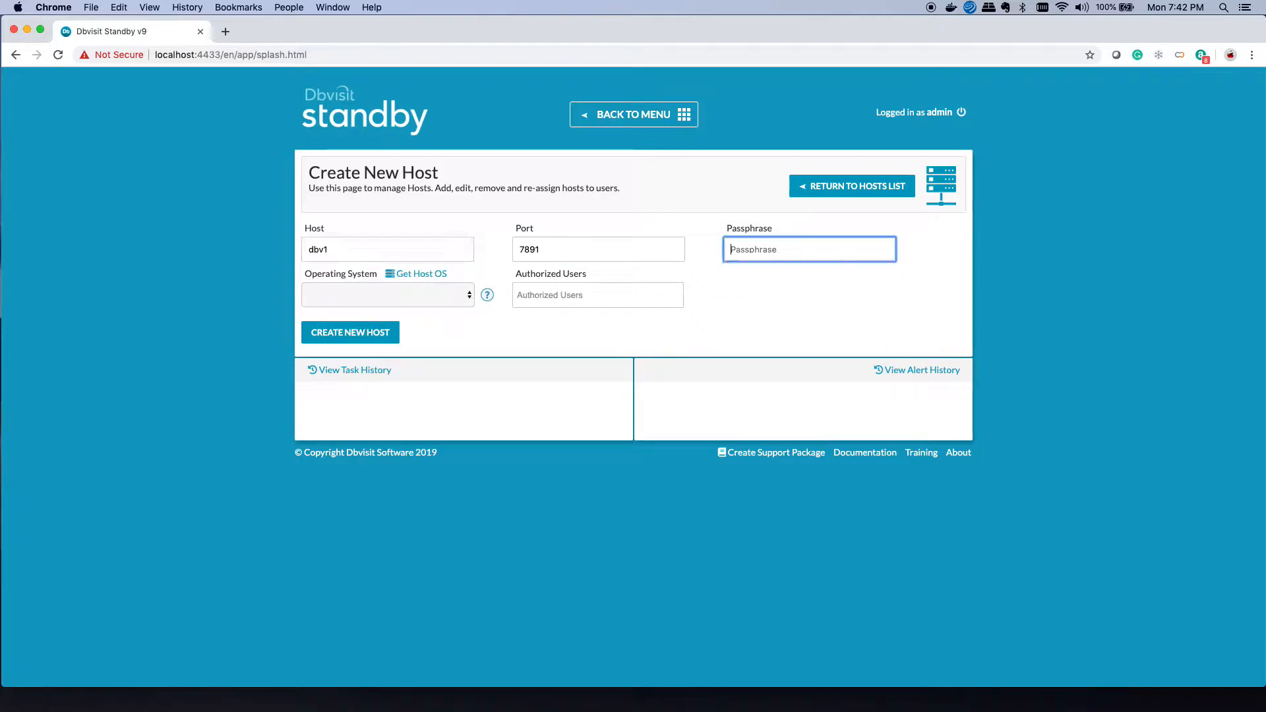
type("•••••••")
key("Tab")
left_click(344, 333)
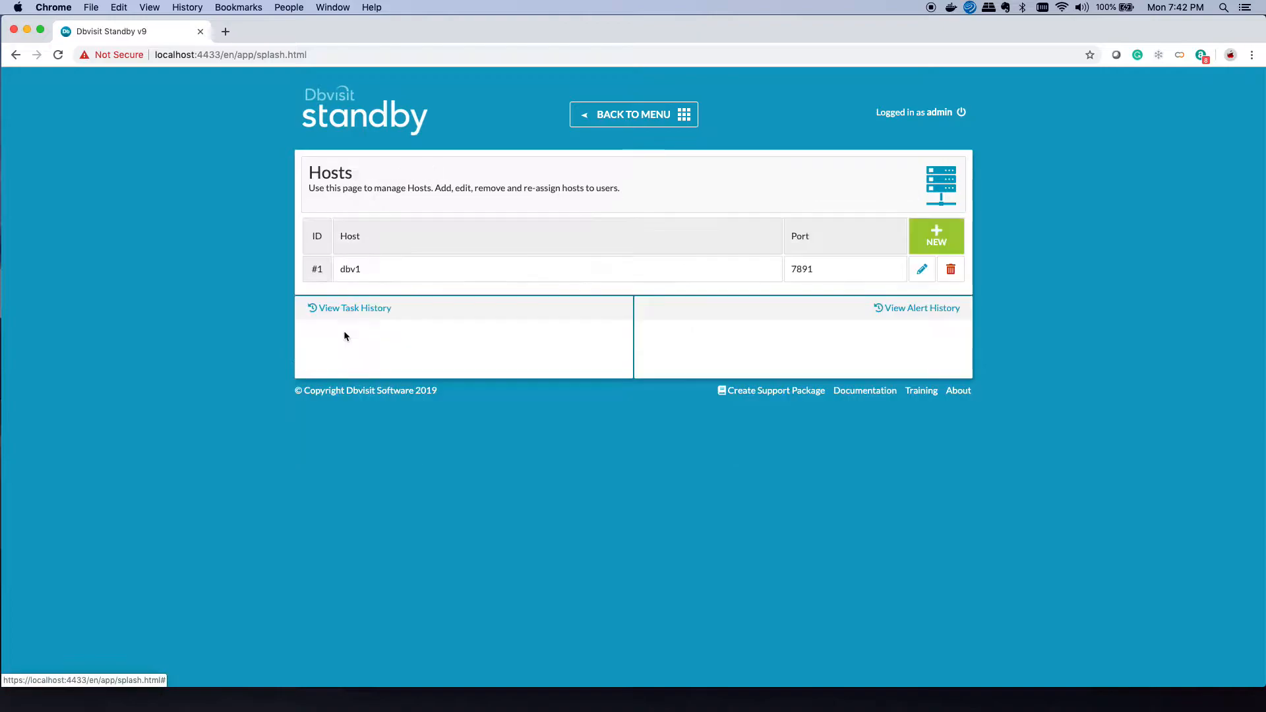
Step: Create Linux host dbv2 on port 7891 likewise, then go back to the main menu
left_click(936, 236)
left_click(360, 249)
type("dbv2")
key("Tab")
key("Tab")
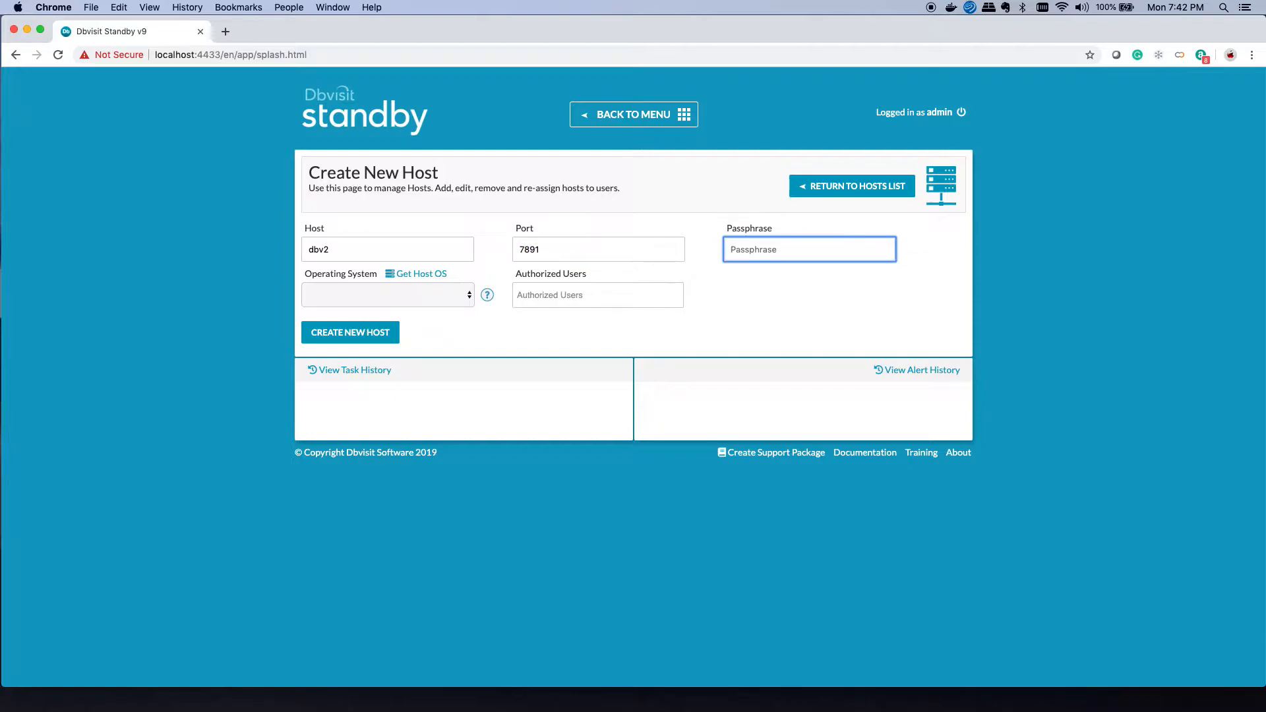
type("•••••••")
key("Tab")
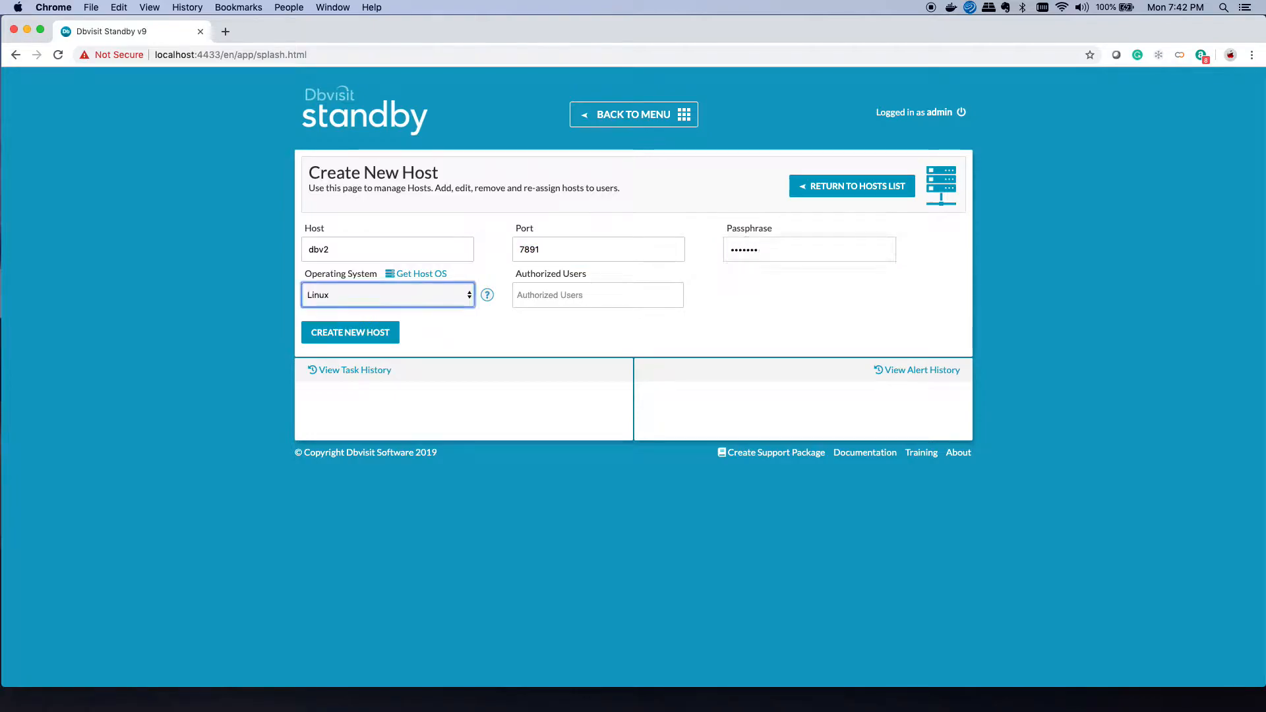
left_click(350, 332)
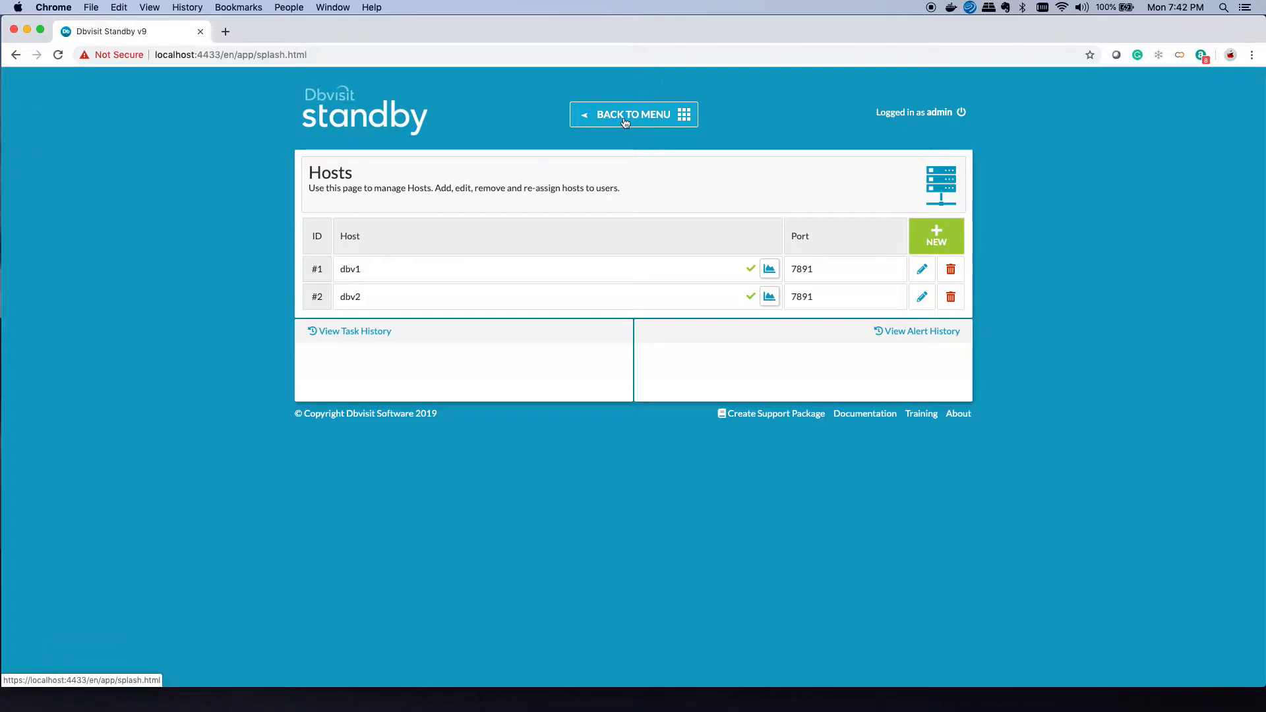
left_click(626, 123)
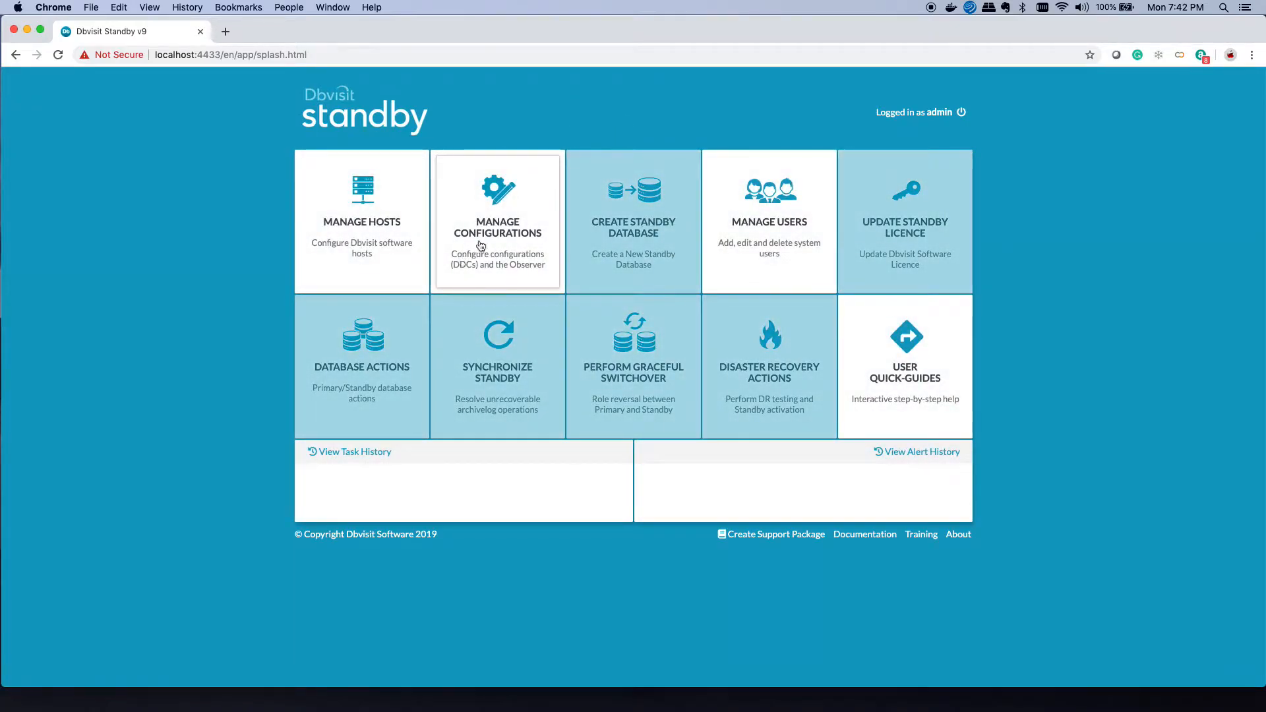
Step: Start a new configuration with source host dbv1 and instance DEV, accepting the licence agreement
left_click(481, 245)
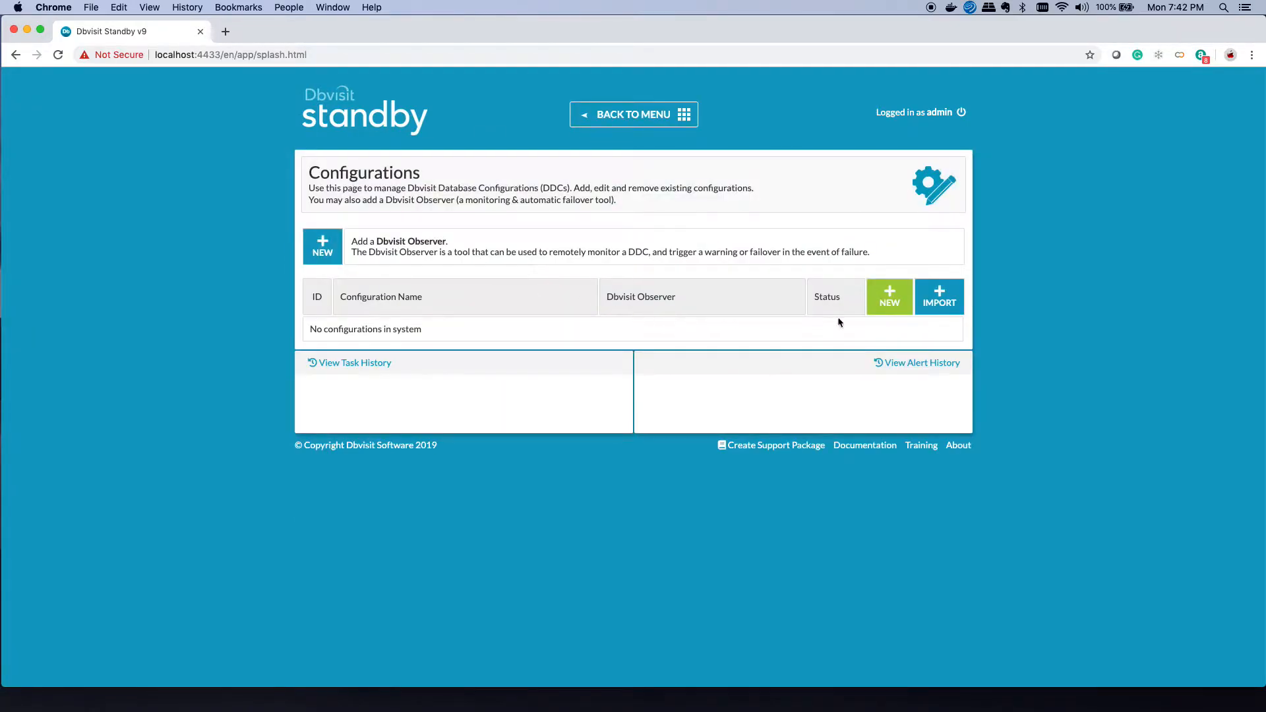
left_click(886, 307)
left_click(405, 255)
left_click(373, 304)
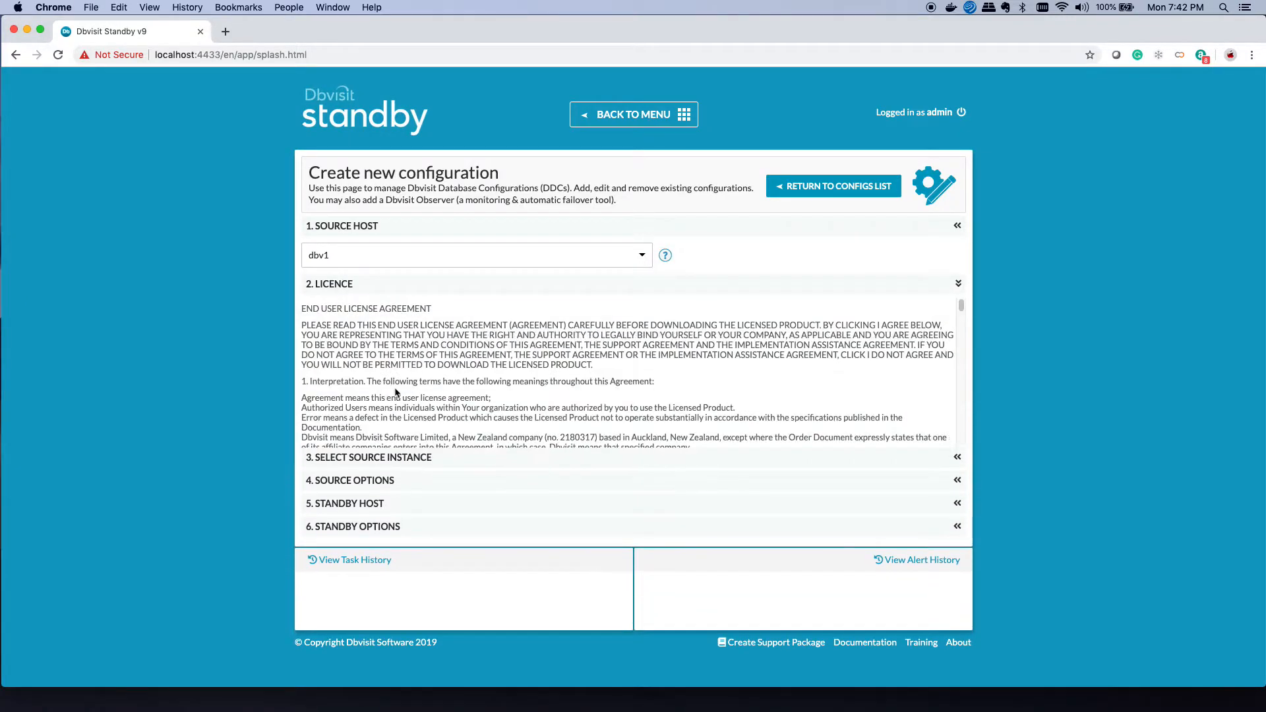
scroll(391, 395, "down", 15)
scroll(391, 395, "down", 5)
left_click(327, 432)
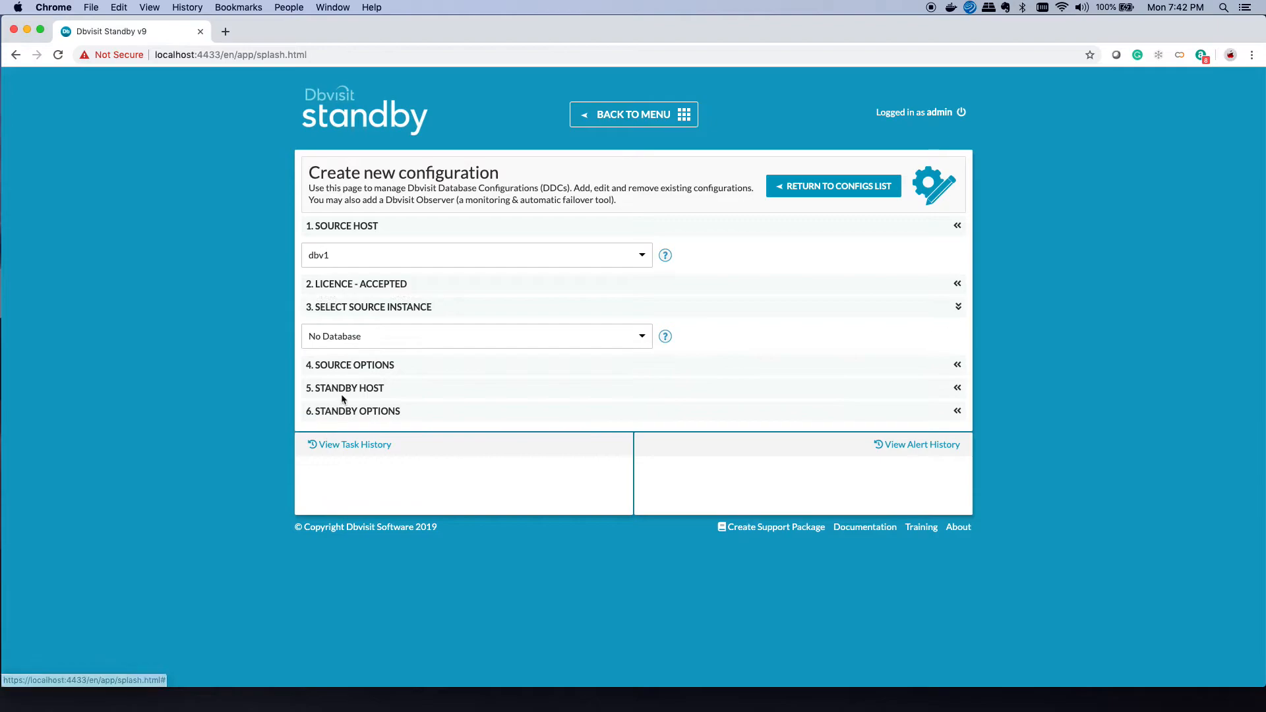
left_click(359, 337)
left_click(329, 406)
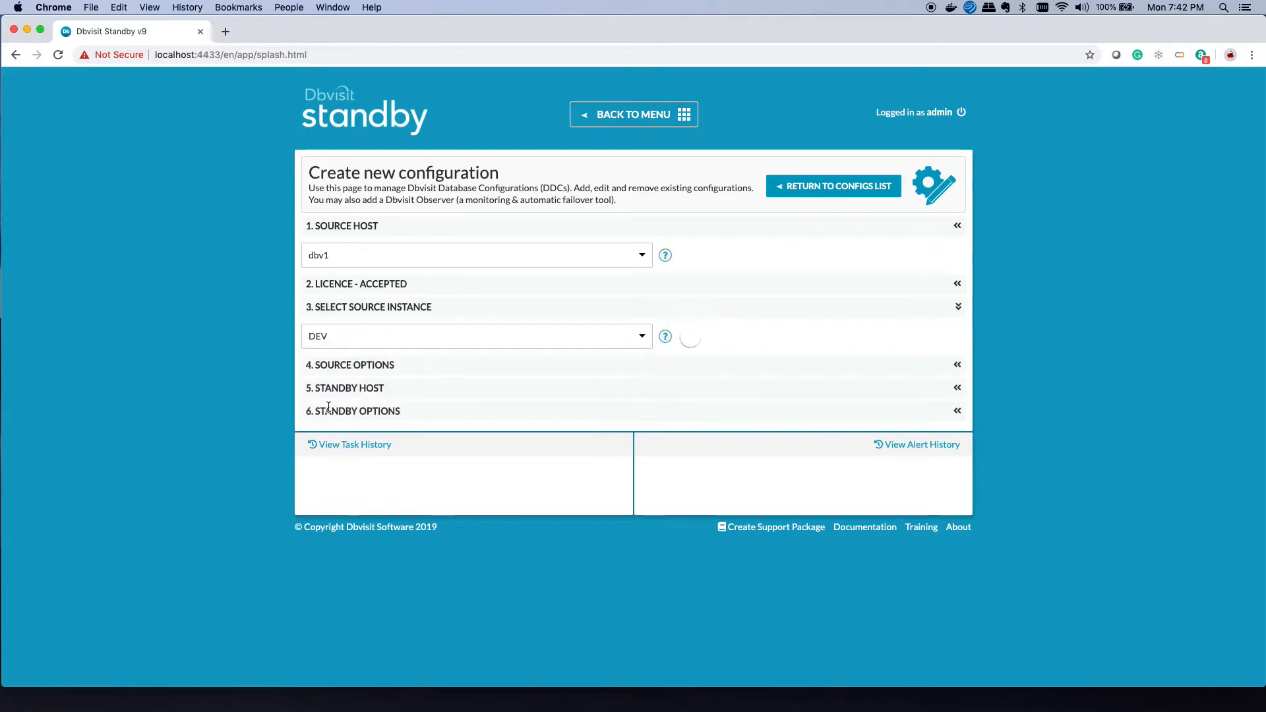
Step: Choose dbv2 as standby host, paste the licence key, submit, and return to the menu
scroll(333, 409, "down", 2)
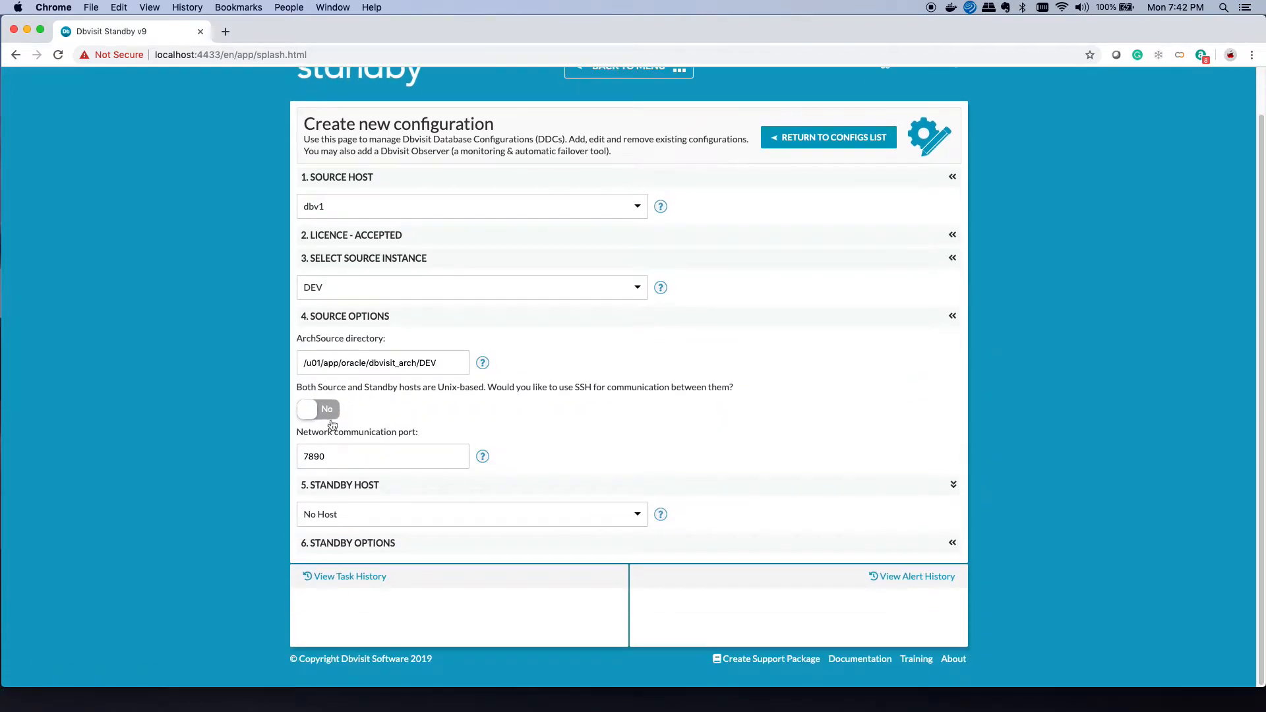
left_click(347, 521)
left_click(334, 587)
scroll(404, 519, "down", 5)
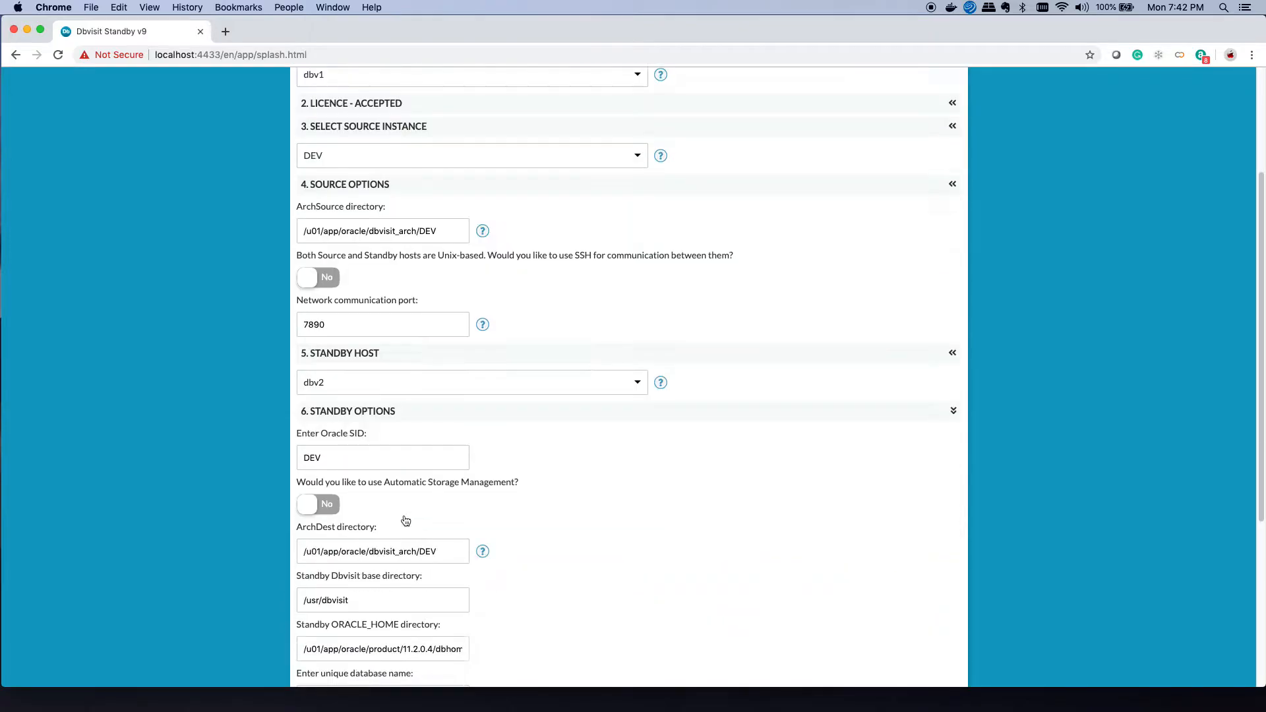
scroll(404, 520, "down", 3)
left_click(347, 509)
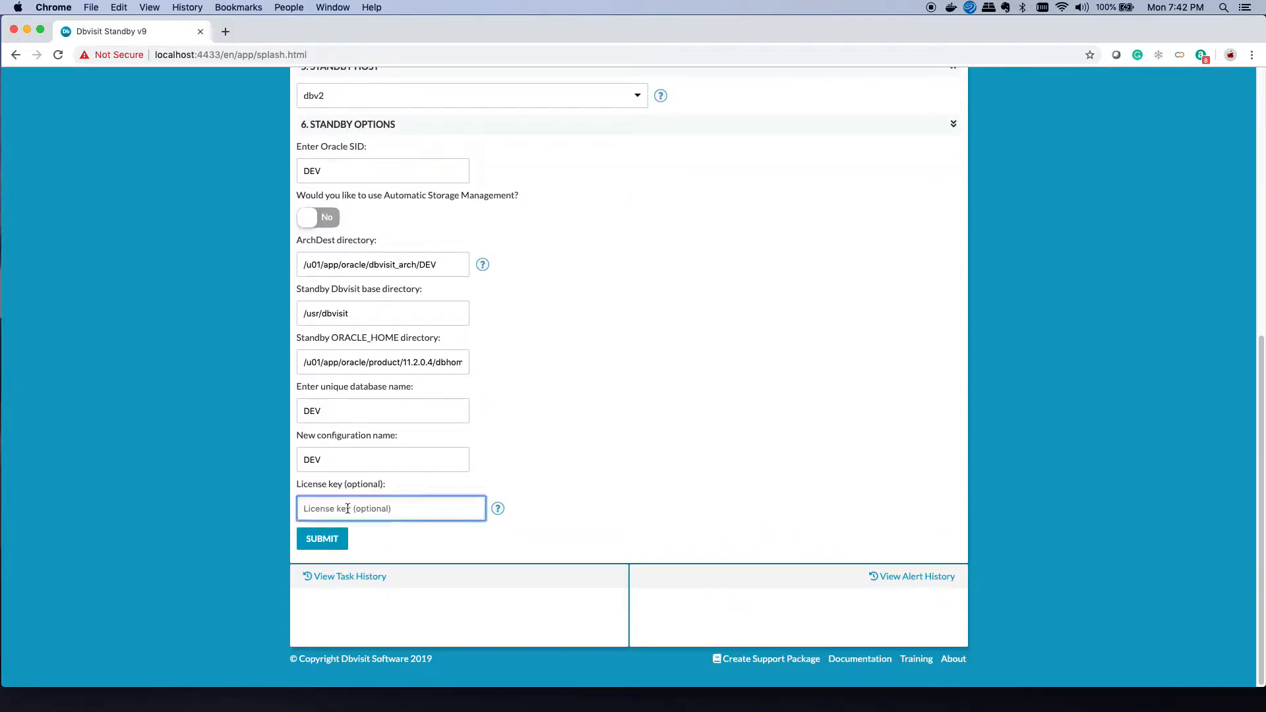
key("super+v")
left_click(324, 541)
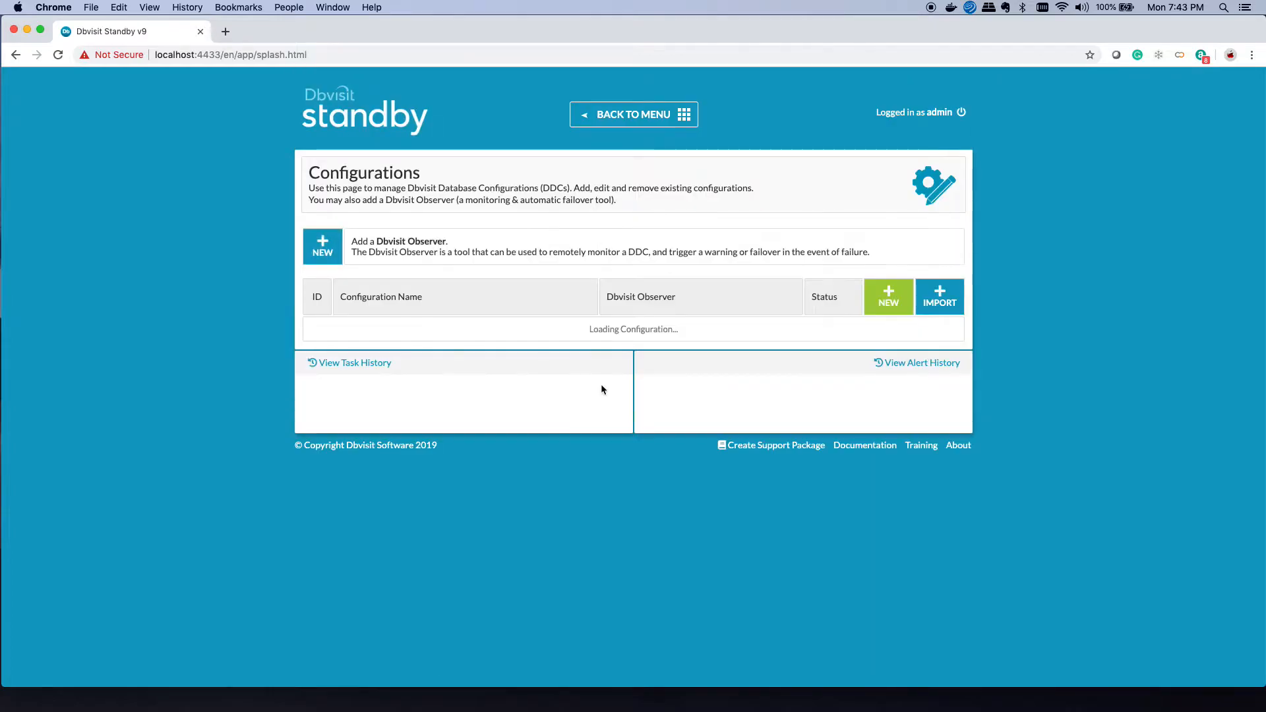
left_click(624, 117)
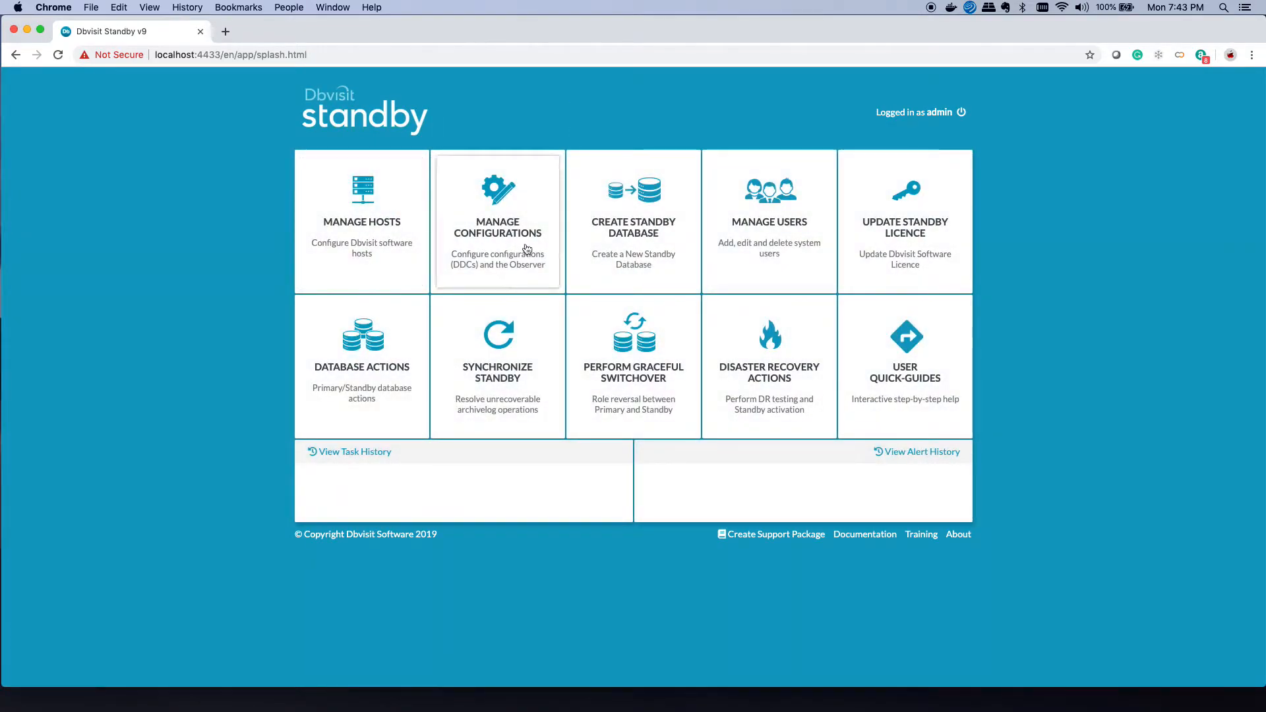
Step: Begin a brand-new standby database from the DEV configuration and scroll to its options
left_click(635, 246)
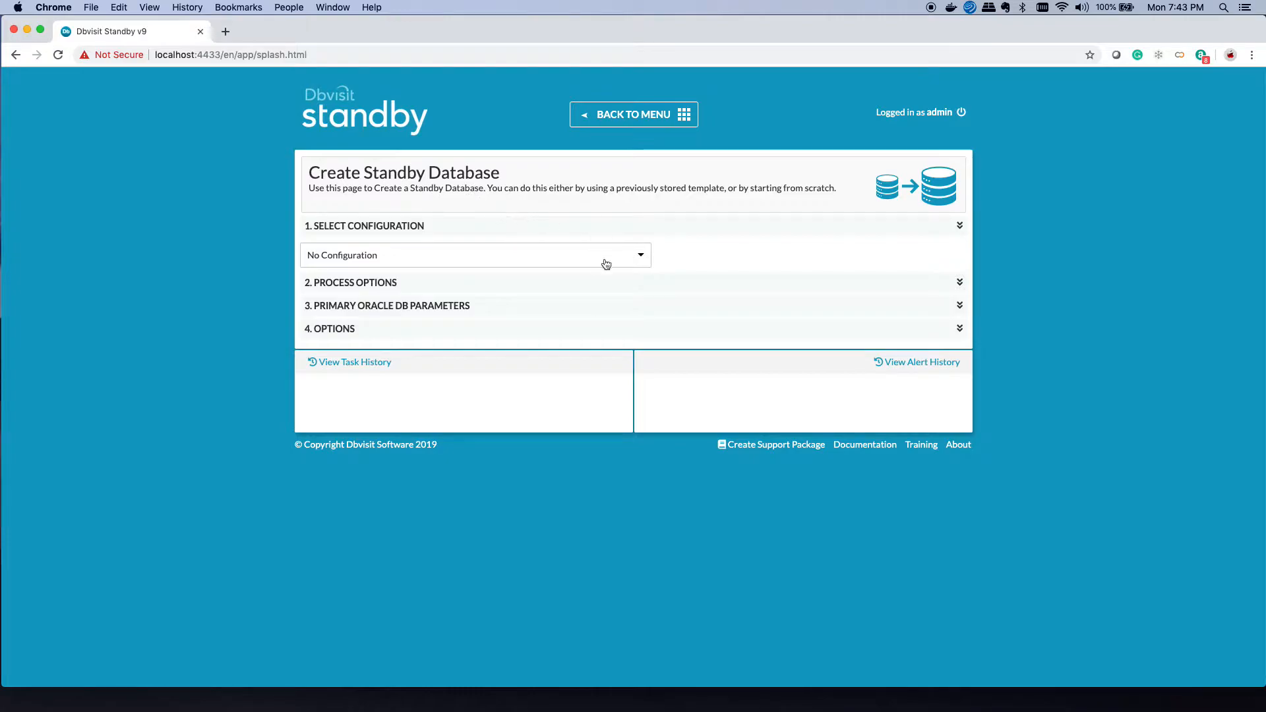
left_click(635, 261)
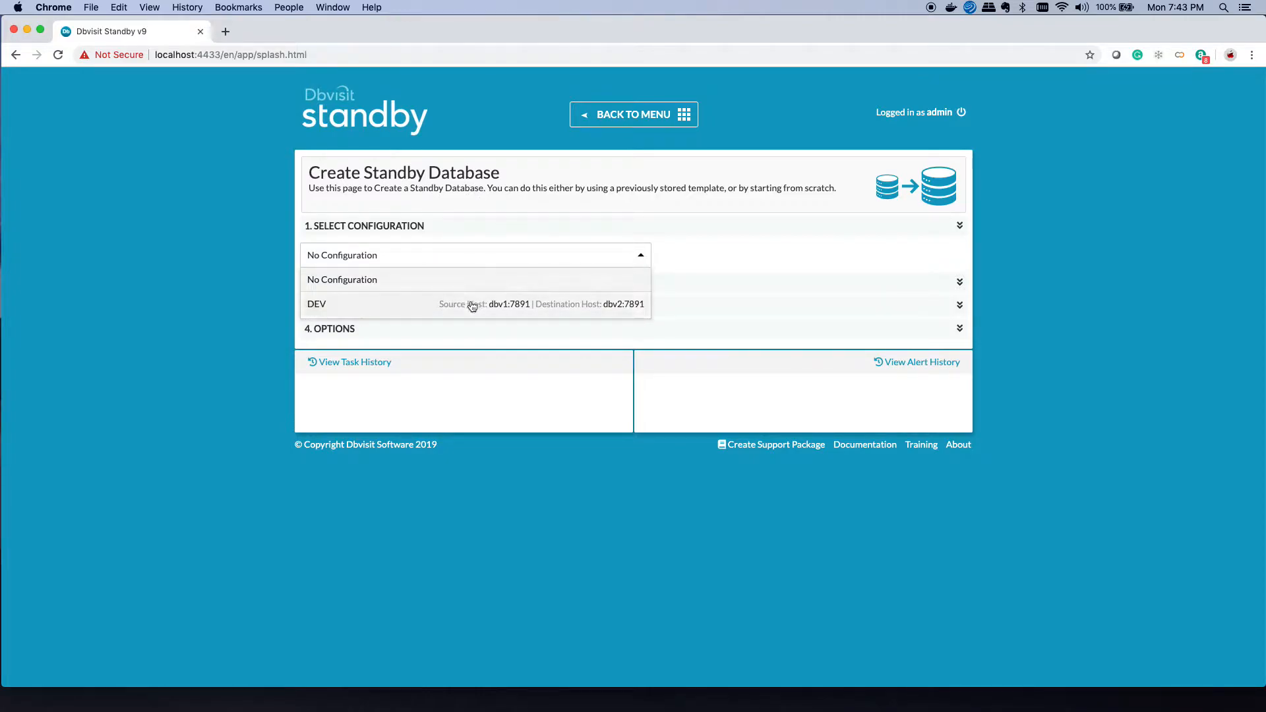
left_click(472, 304)
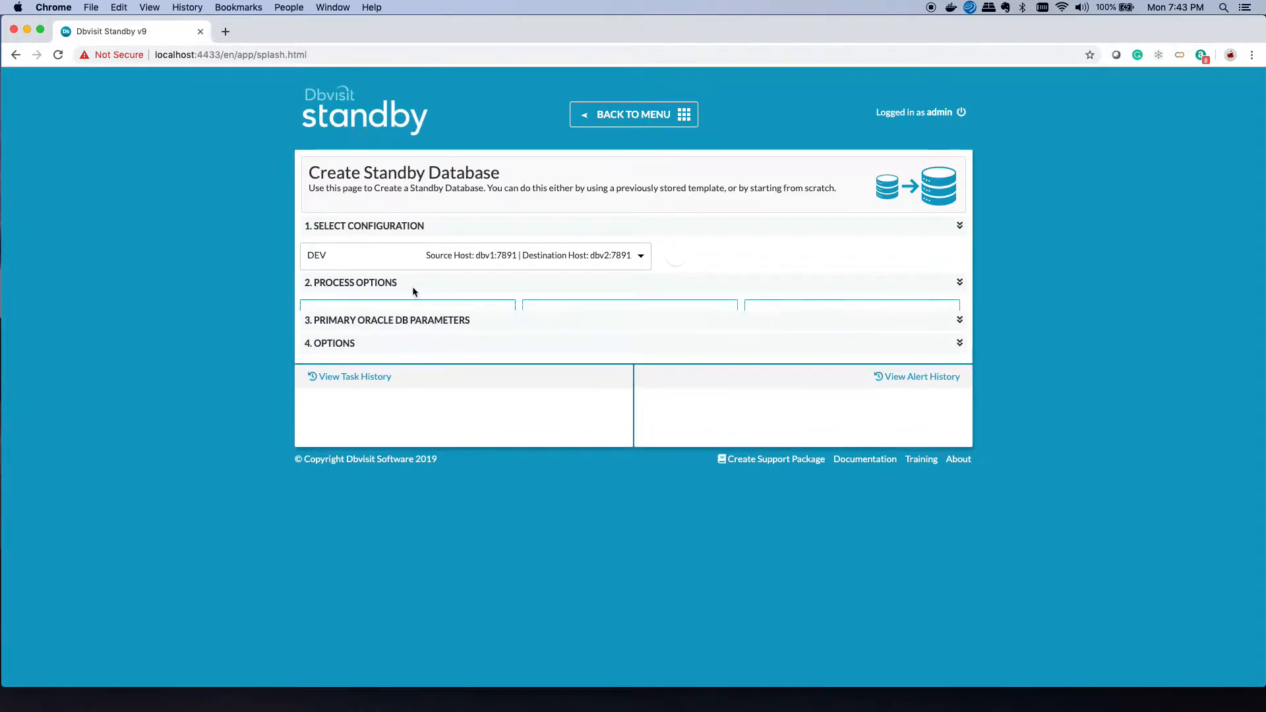
left_click(388, 312)
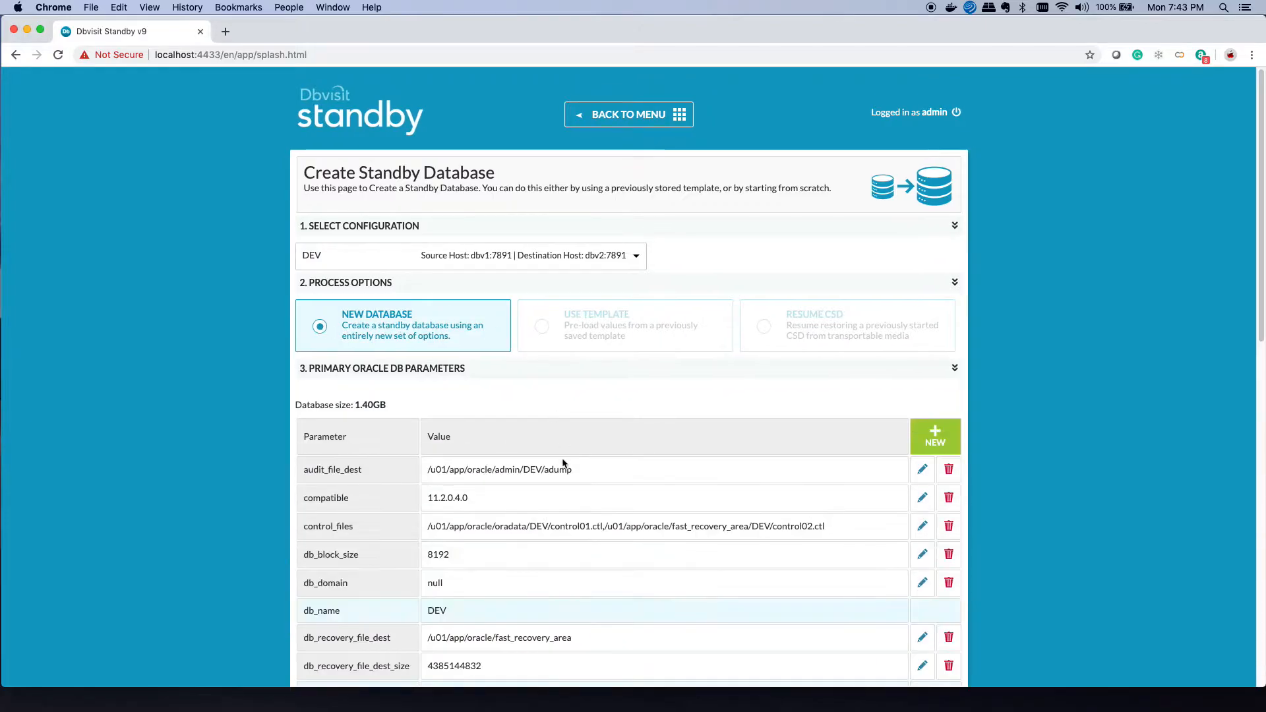
scroll(562, 461, "down", 3)
scroll(536, 409, "down", 8)
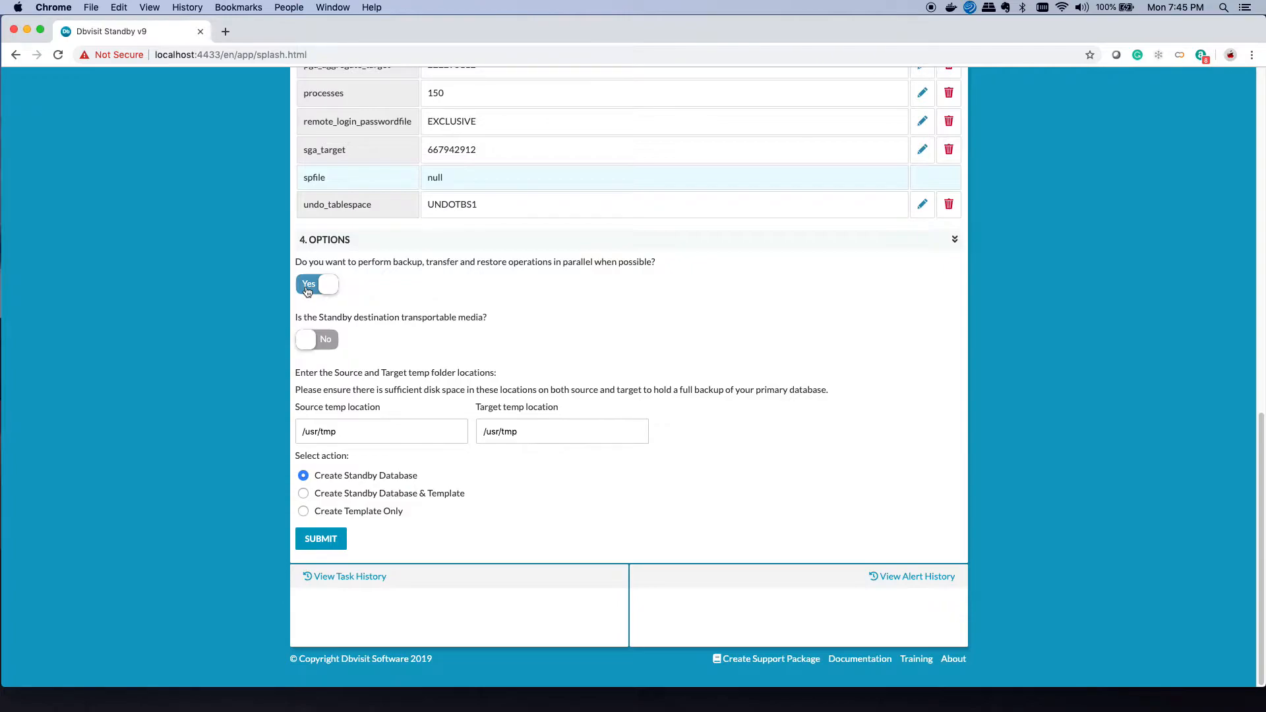
Step: Submit the DEV standby database creation and follow the task log to completion
left_click(316, 543)
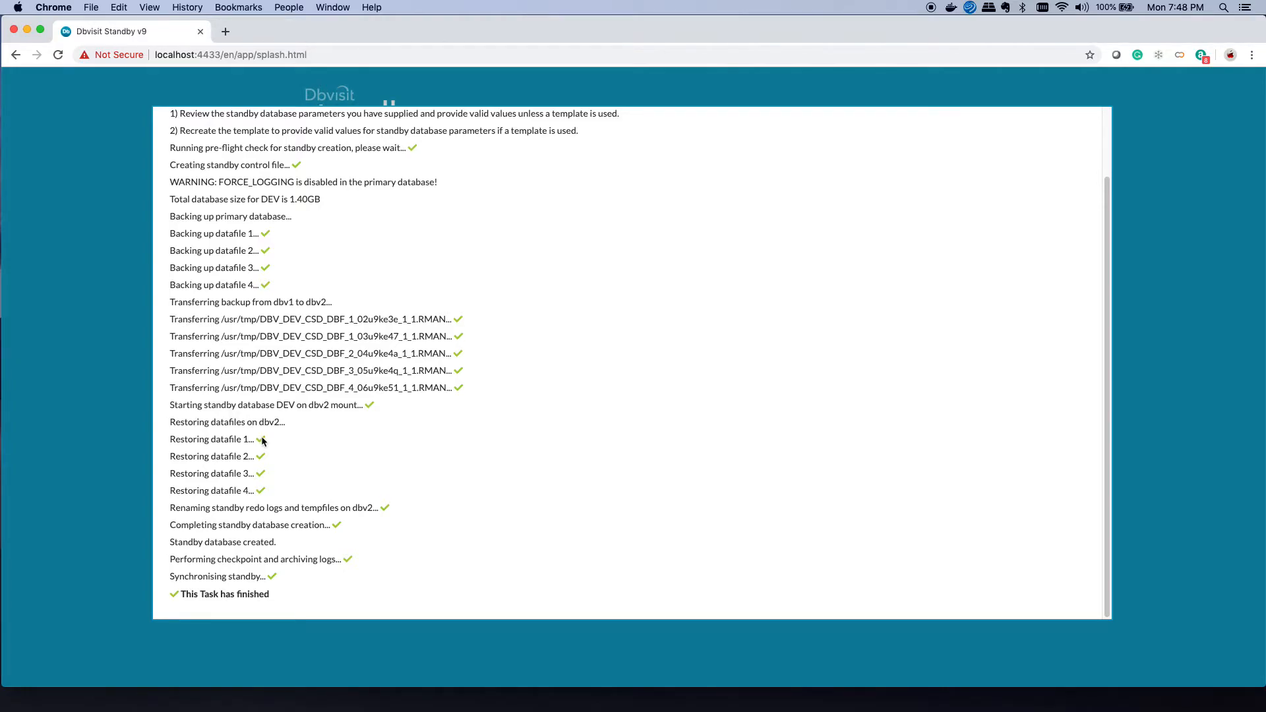
Step: Close the finished task log and launch the 4. Send Logs quick-guide tour
left_click(82, 376)
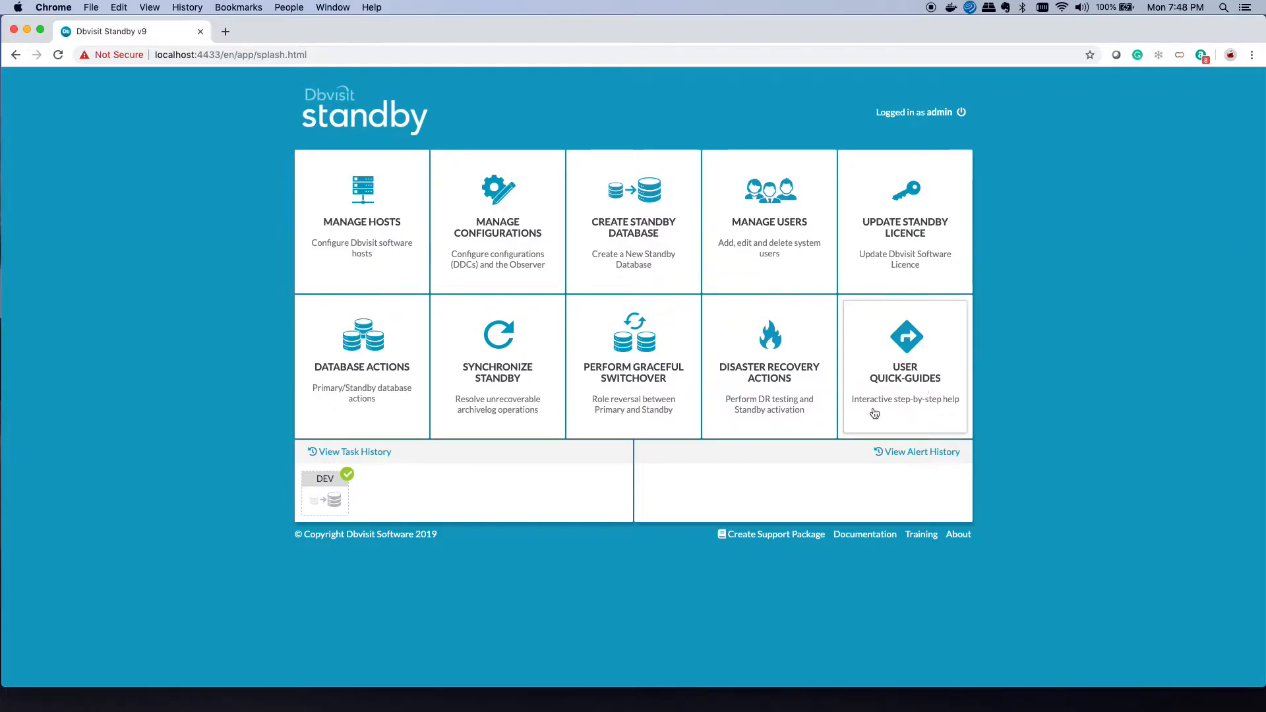
left_click(894, 394)
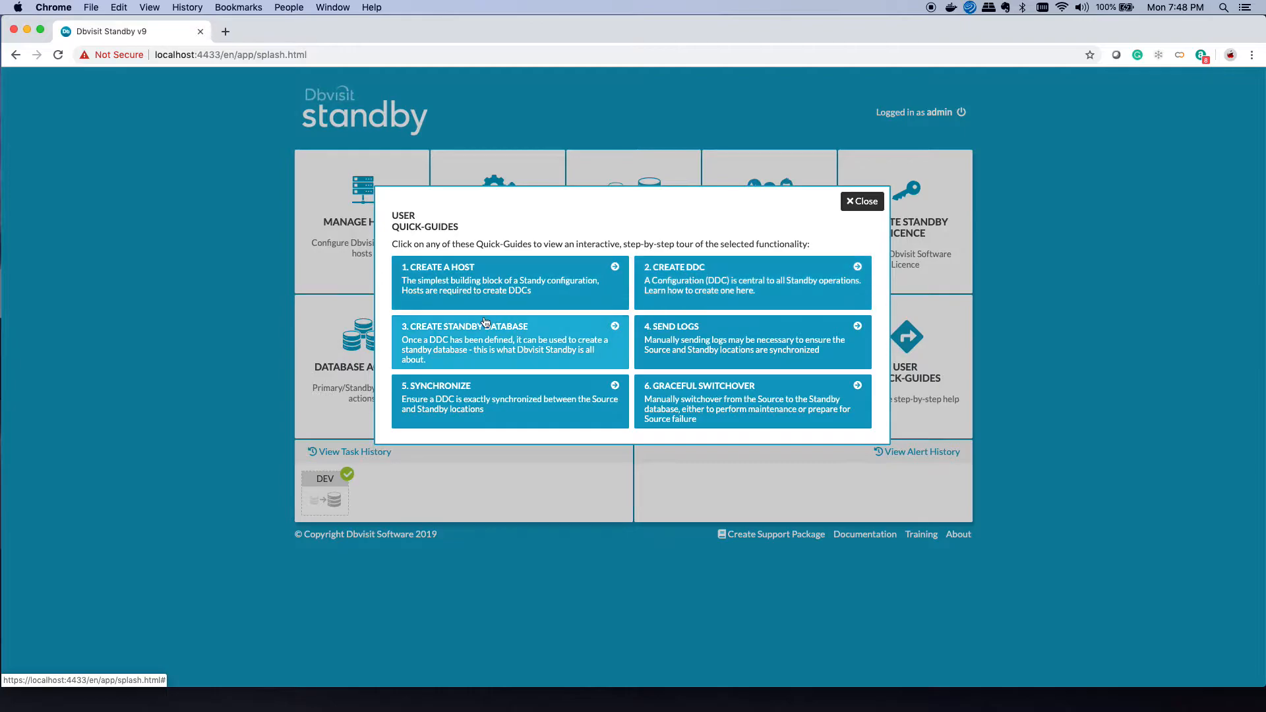
left_click(700, 347)
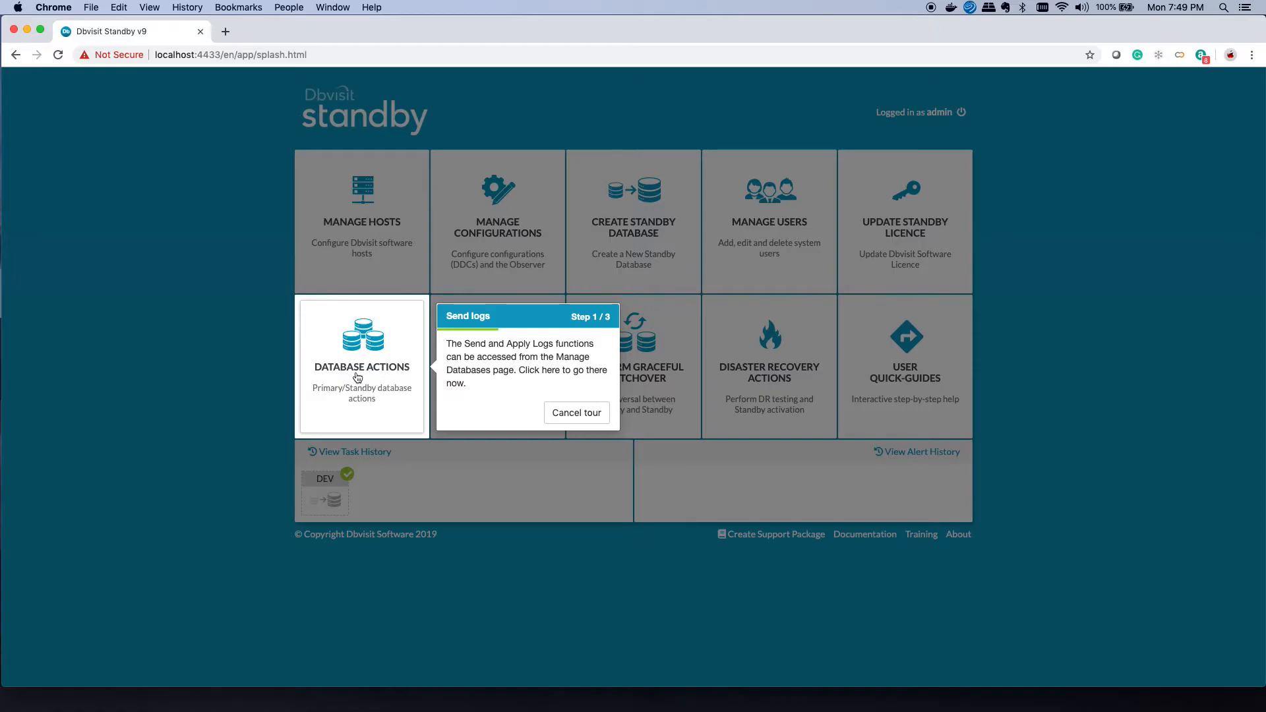
Step: Send logs for DEV from Database Actions, then finish the guided tour
left_click(357, 377)
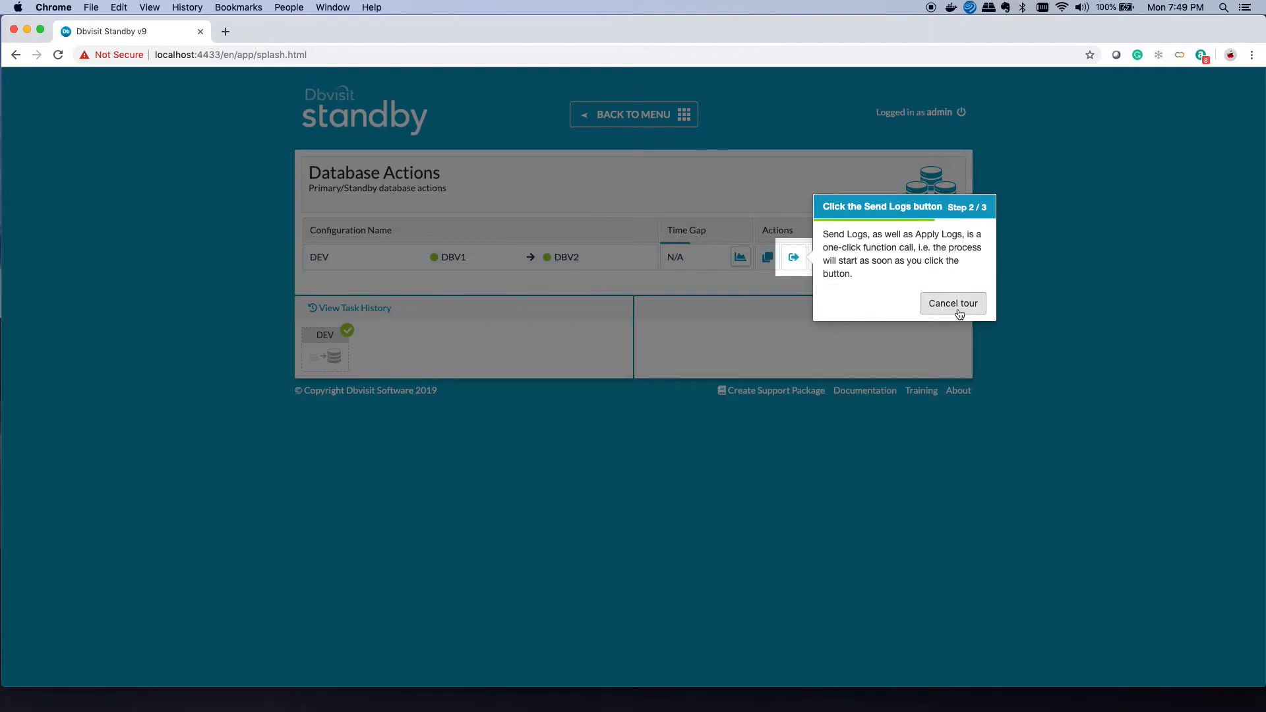
left_click(792, 262)
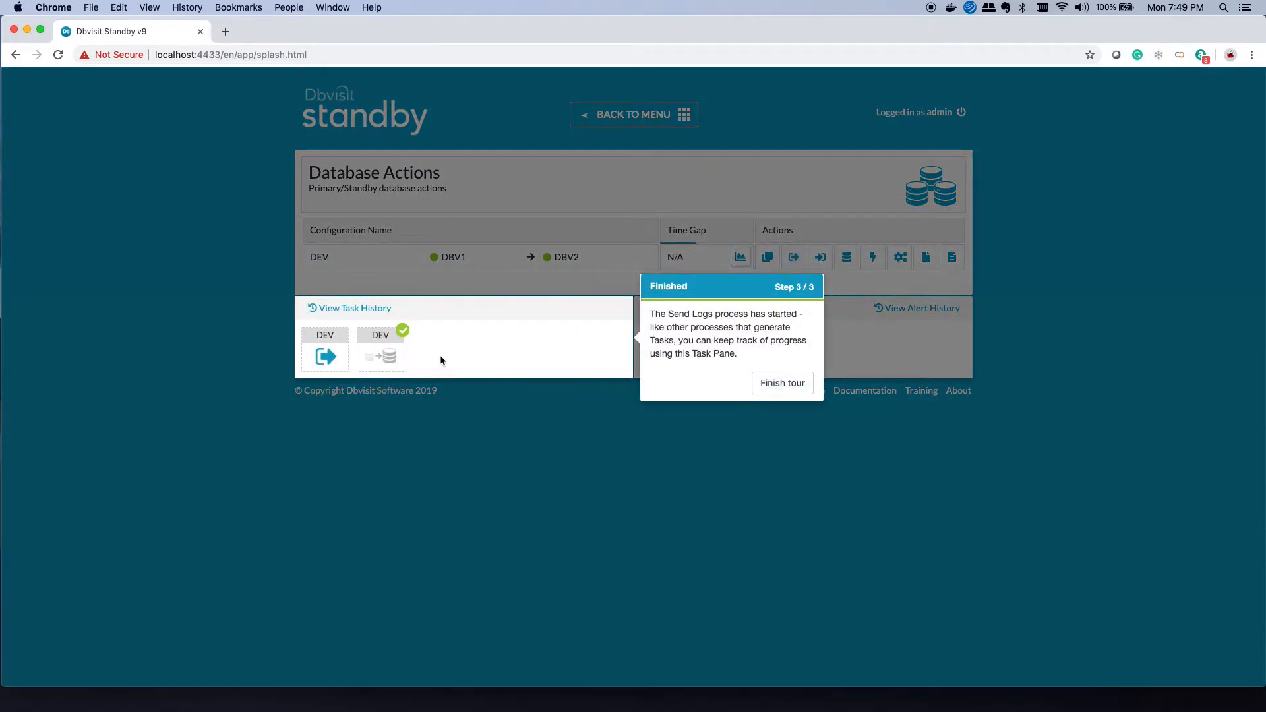
mouse_move(327, 365)
left_click(785, 385)
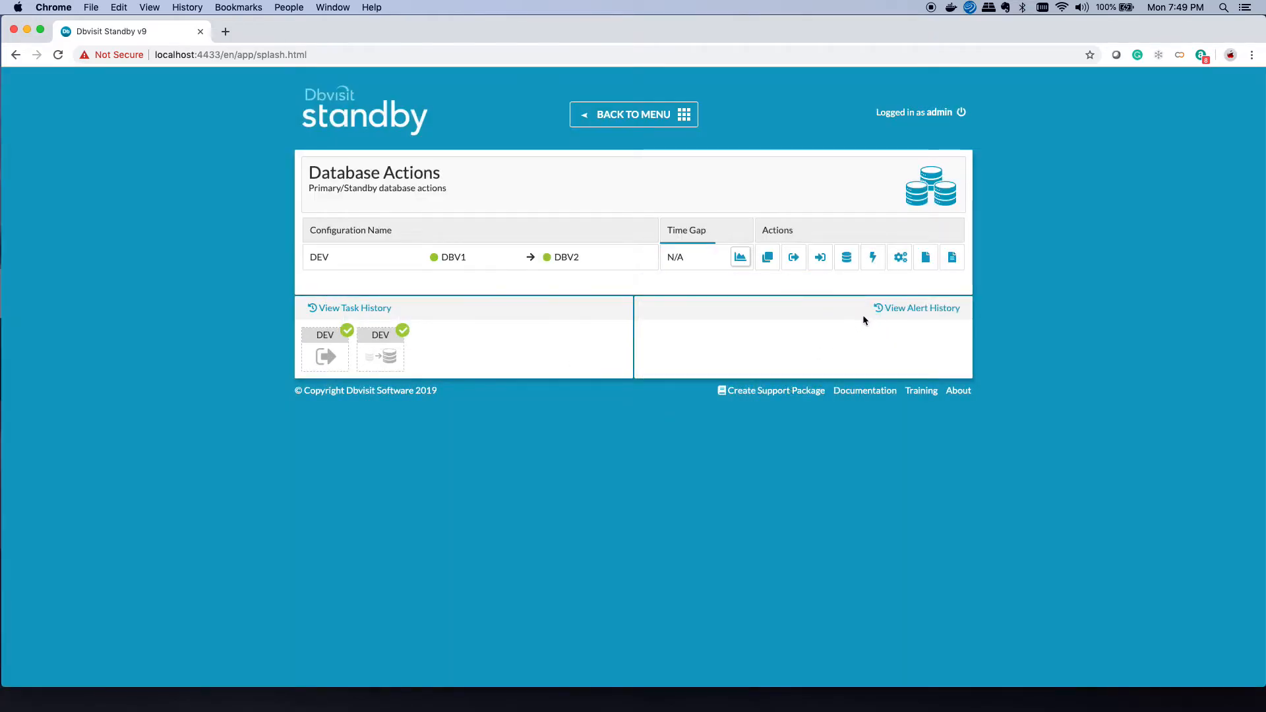
Step: Return to the main menu, then open and dismiss the User Quick-Guides list
left_click(639, 126)
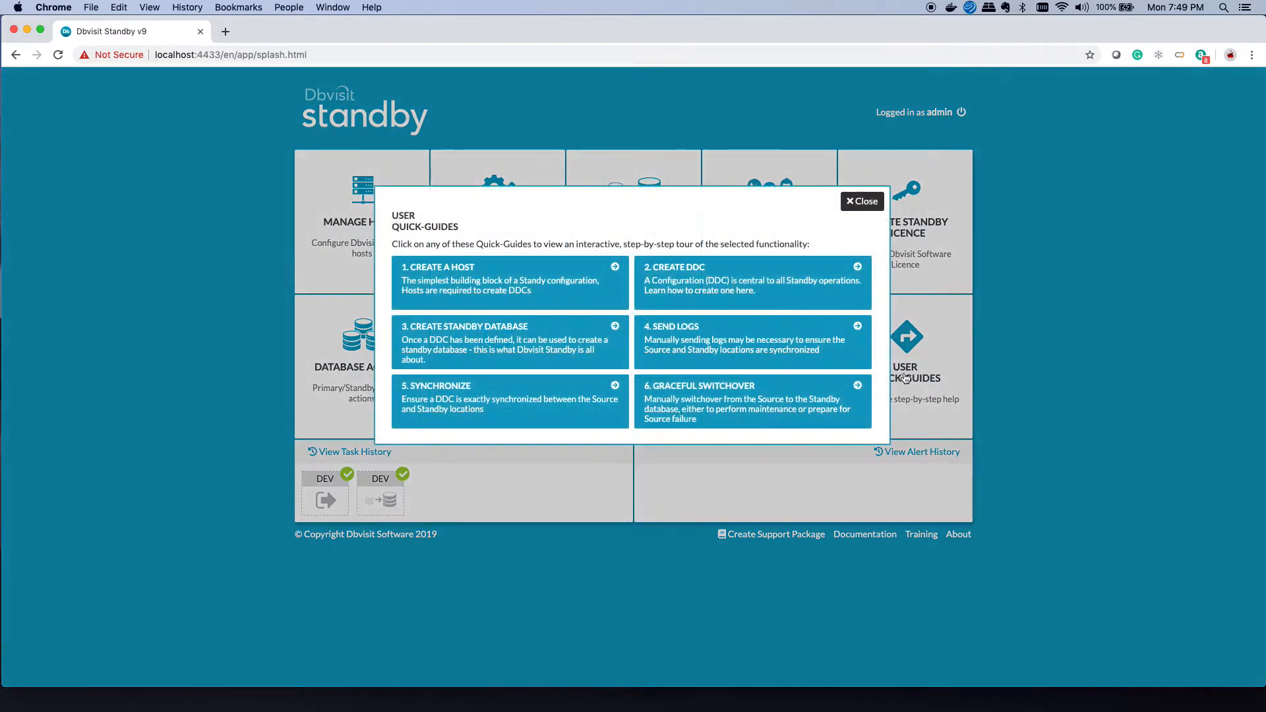
left_click(906, 378)
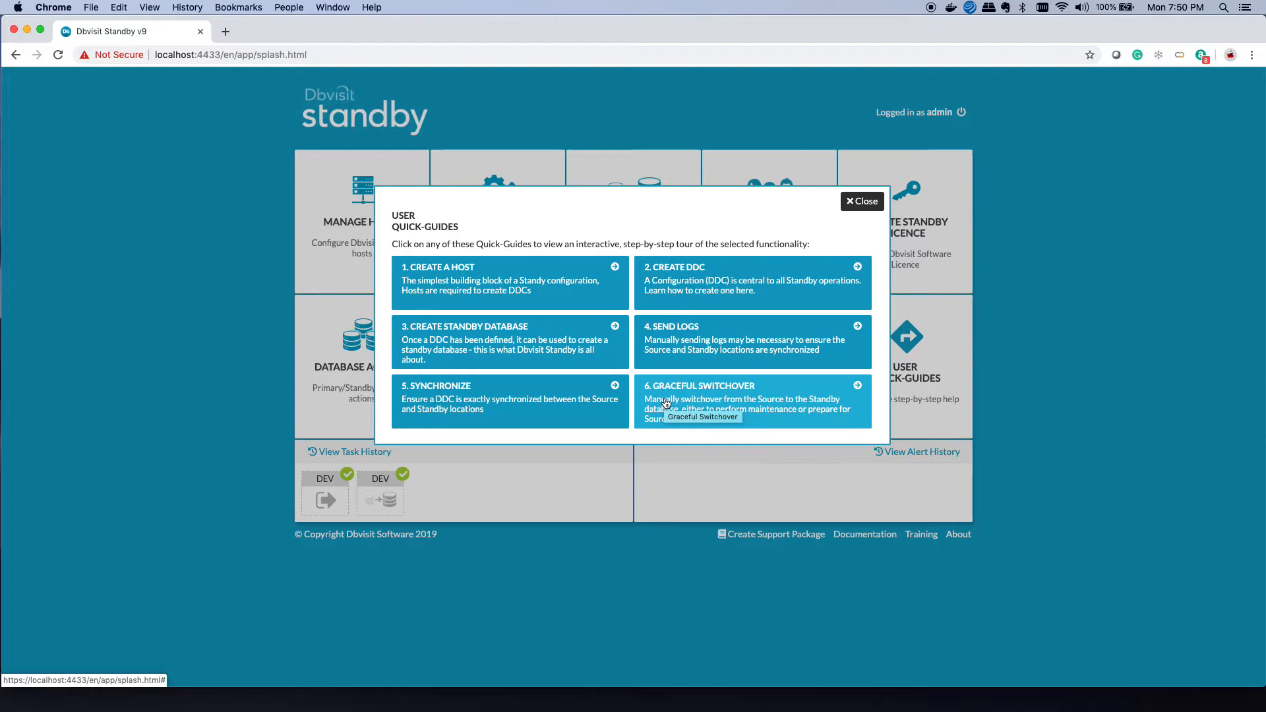
left_click(862, 202)
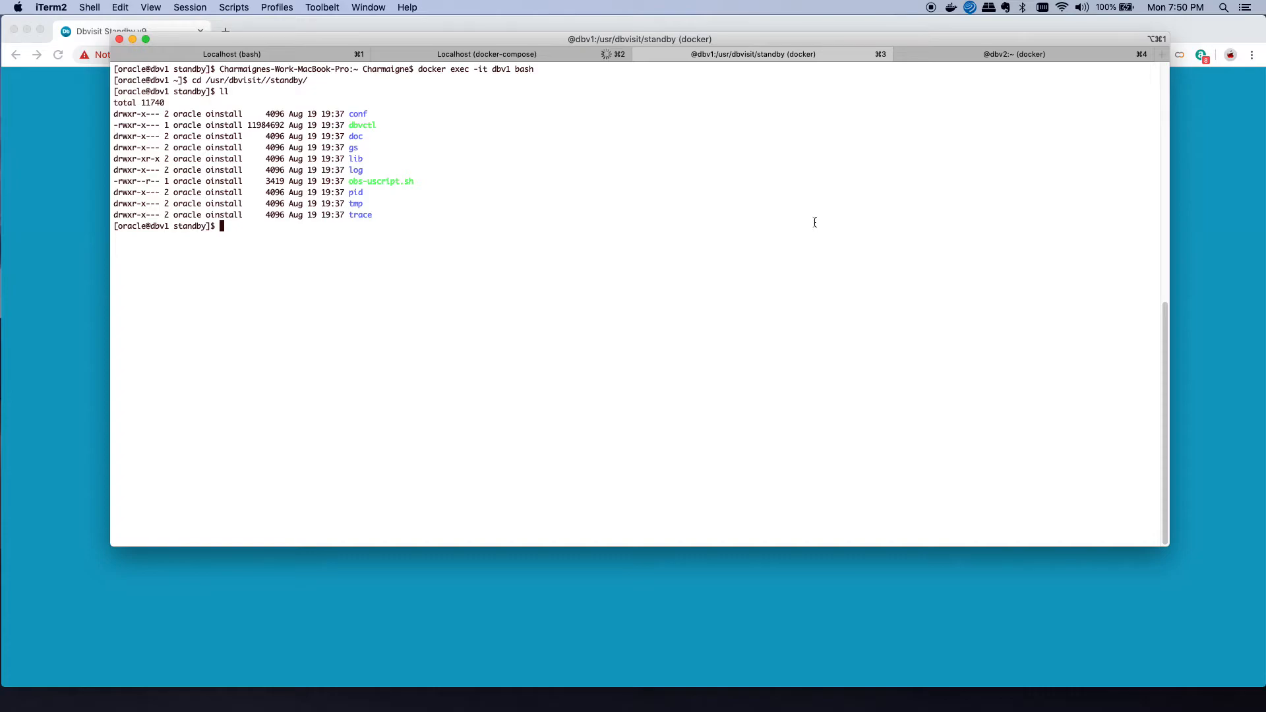
Step: Run ./dbvctl -d DEV --sync in the terminal, correcting the mistyped option
type("./dbvctl -d DEV -ssync")
key("Return")
key("Up")
key("Left")
key("Left")
key("Left")
key("Left")
key("BackSpace")
type("-")
key("Return")
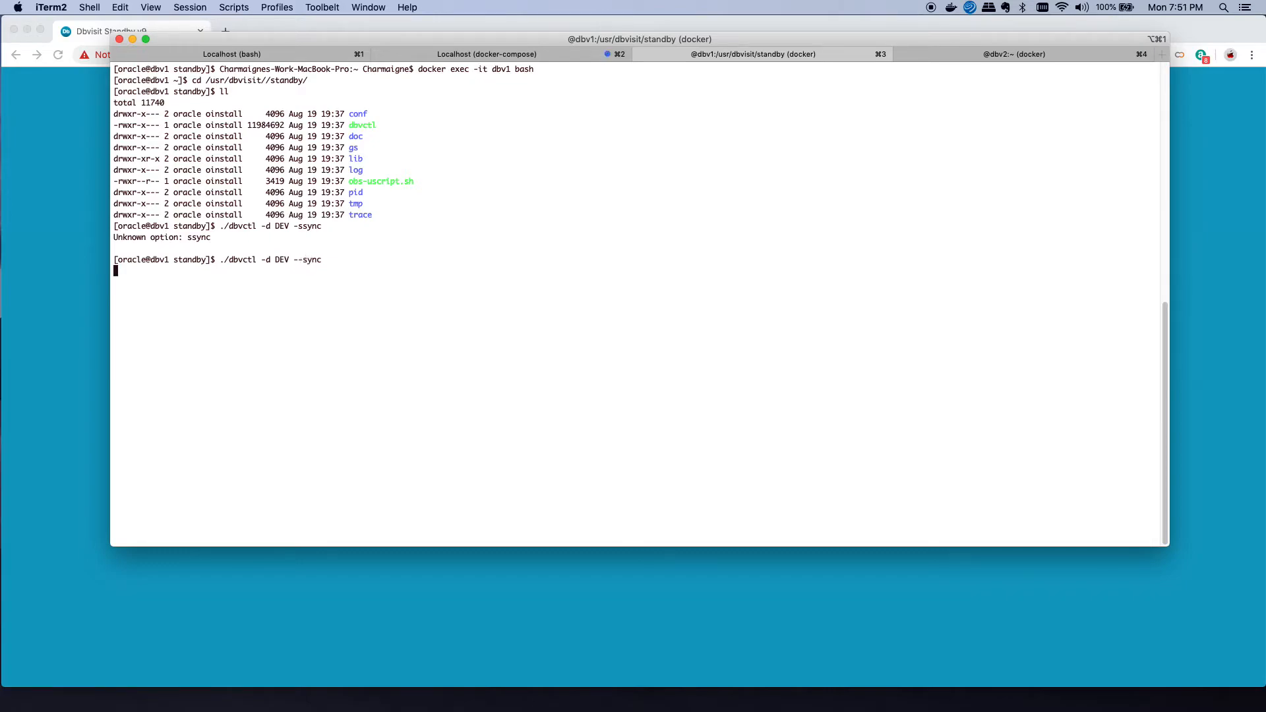
Step: Accept the sync prompts, including suggested SCN and /usr/dbvisit/standby/tmp locations, then return to the web console
key("Return")
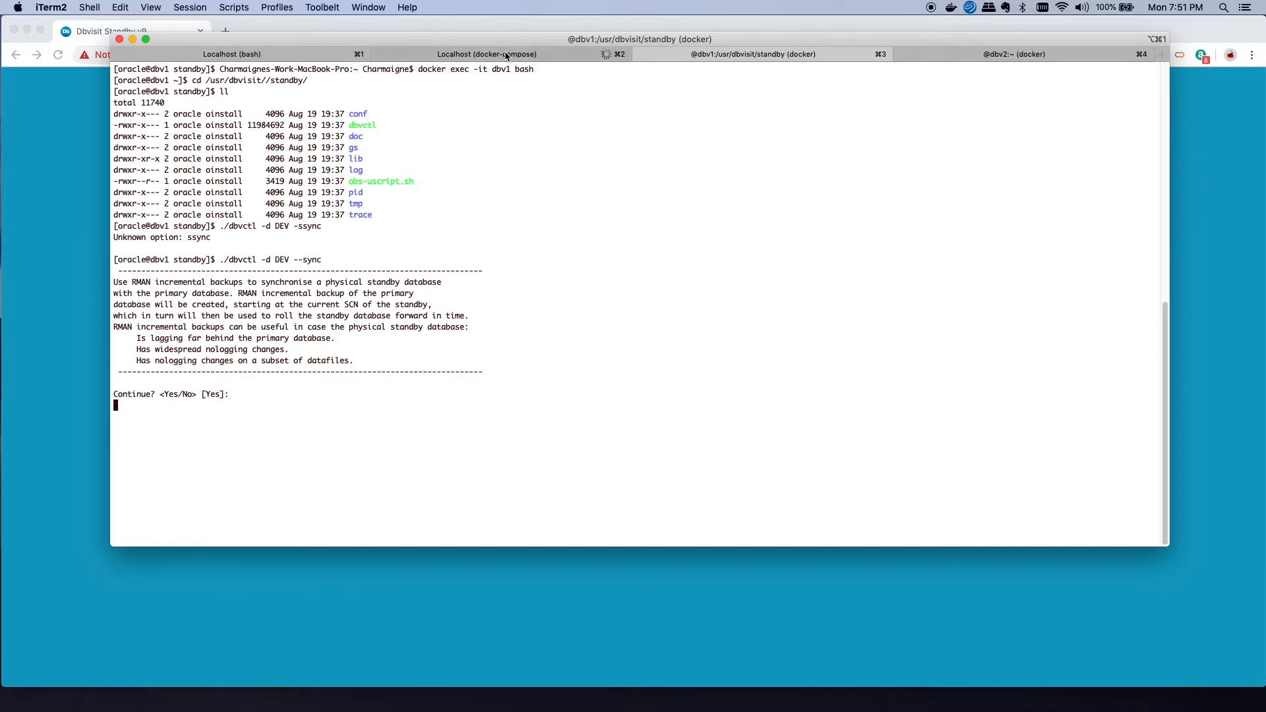
left_click_drag(503, 45, 898, 29)
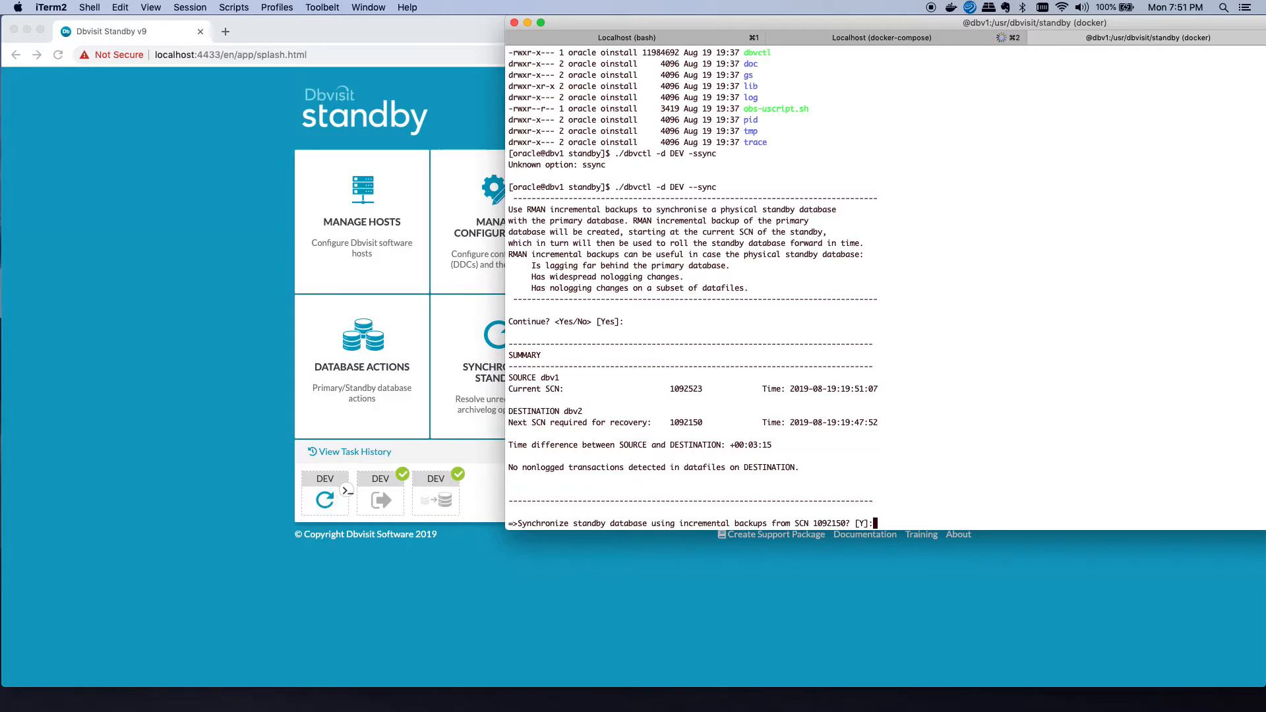
key("Return")
key("Return")
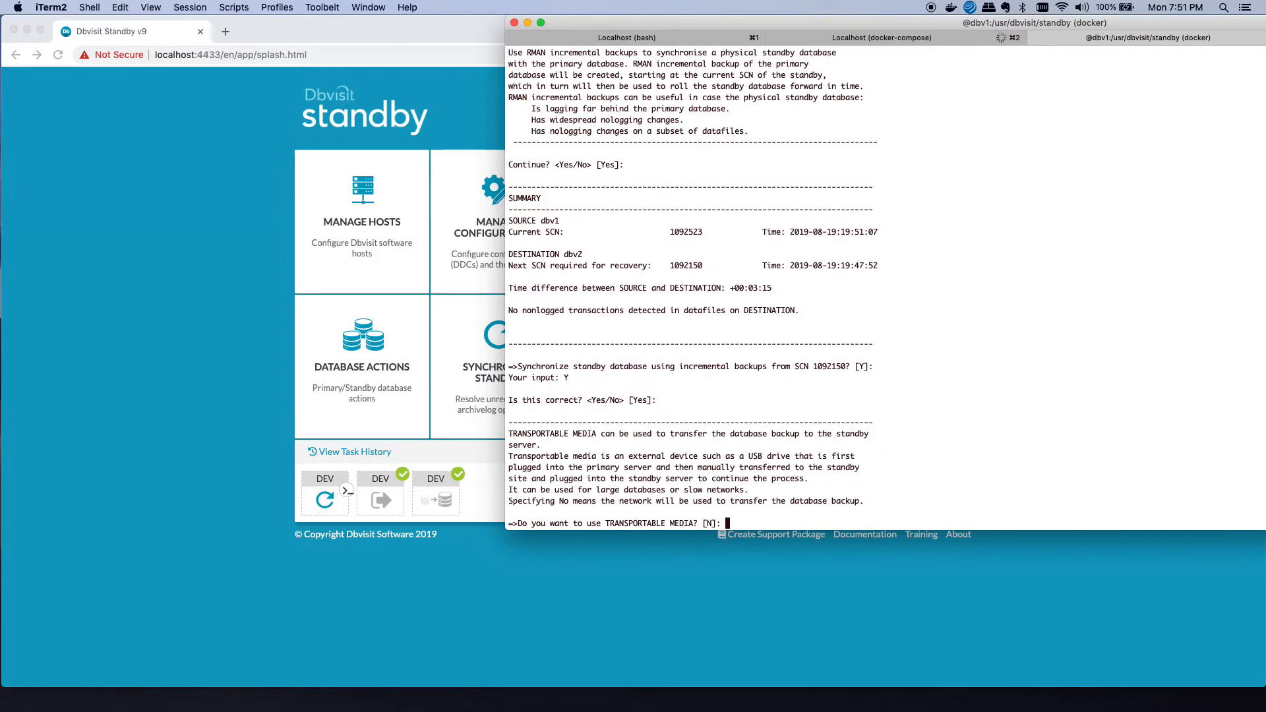
key("Return")
key("Return")
key("Return")
key("Return")
key("Return")
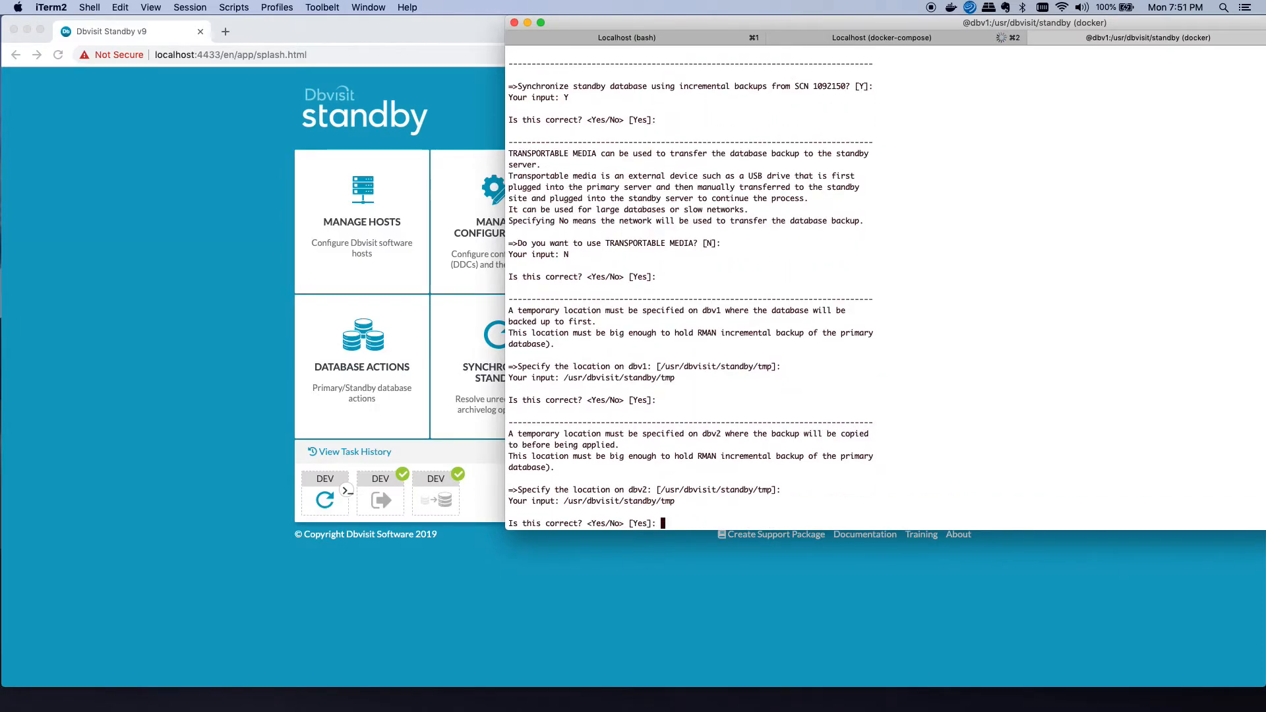
key("Return")
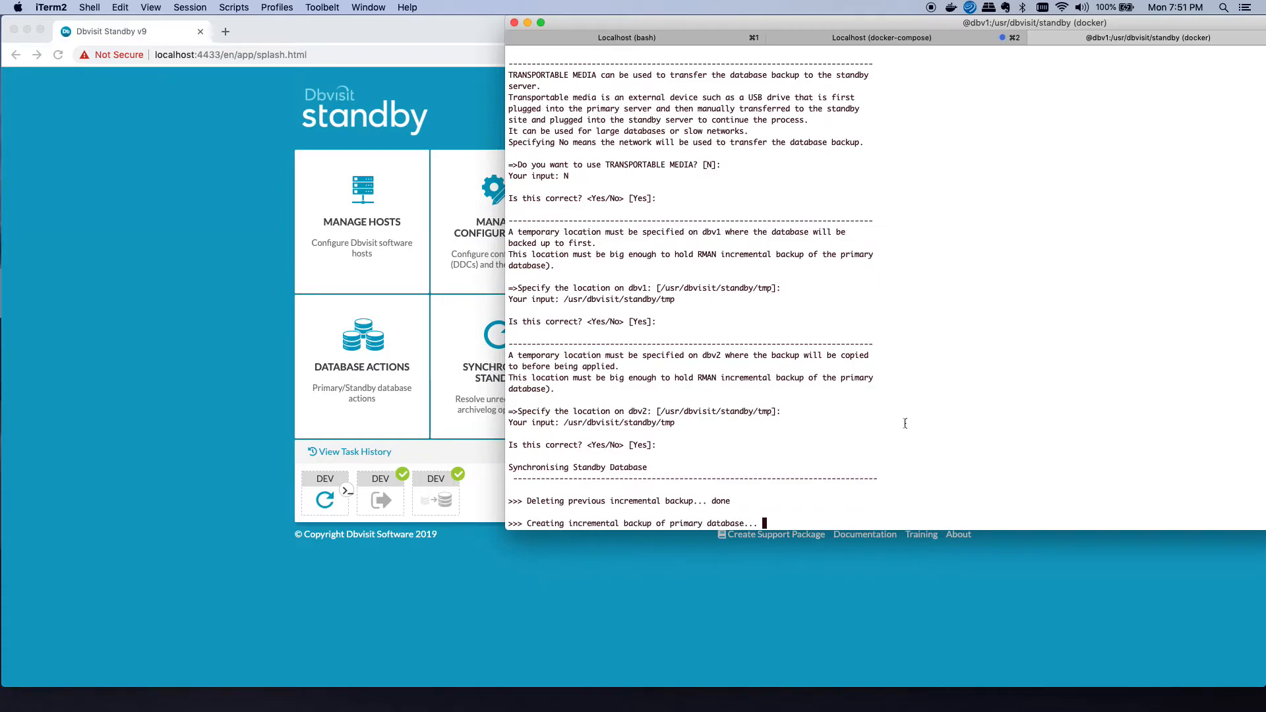
left_click(322, 511)
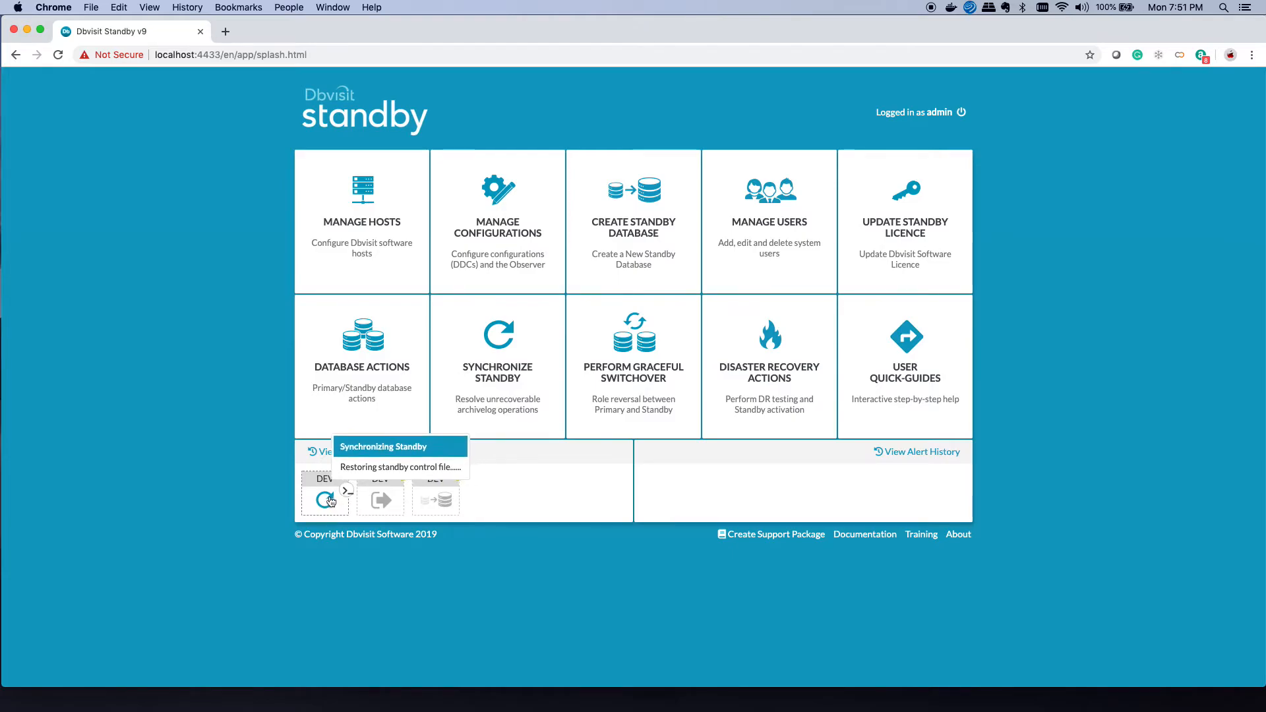
Step: Confirm from its log that the running DEV synchronisation task has finished, then close the log
left_click(331, 502)
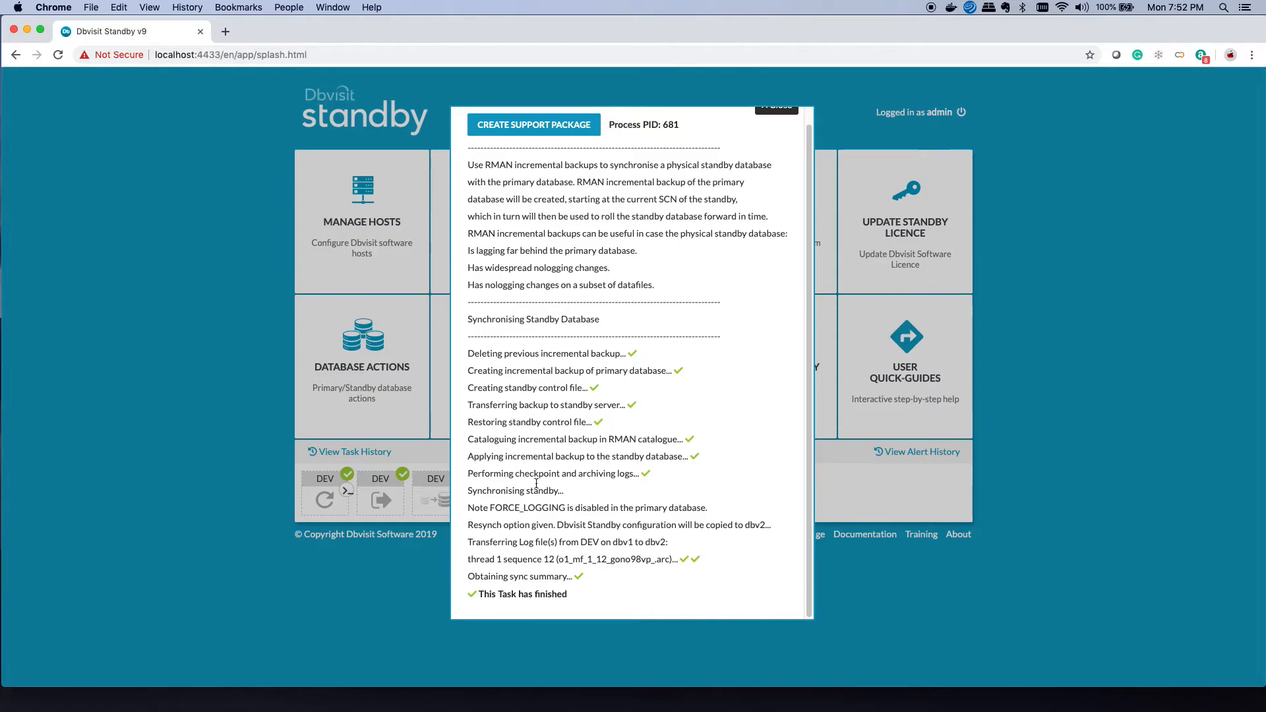
left_click(788, 112)
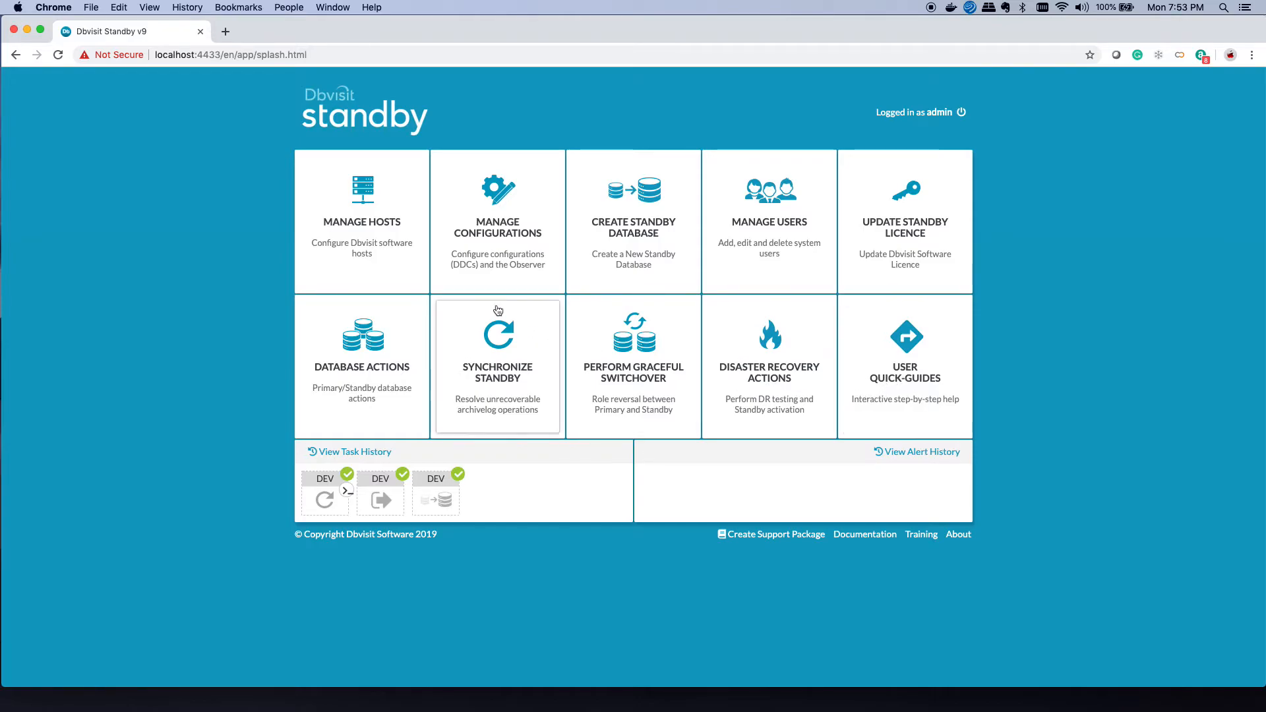
Step: Review host dbv1's operating system load chart, narrowed to start around 19:42, then return to the menu
left_click(379, 274)
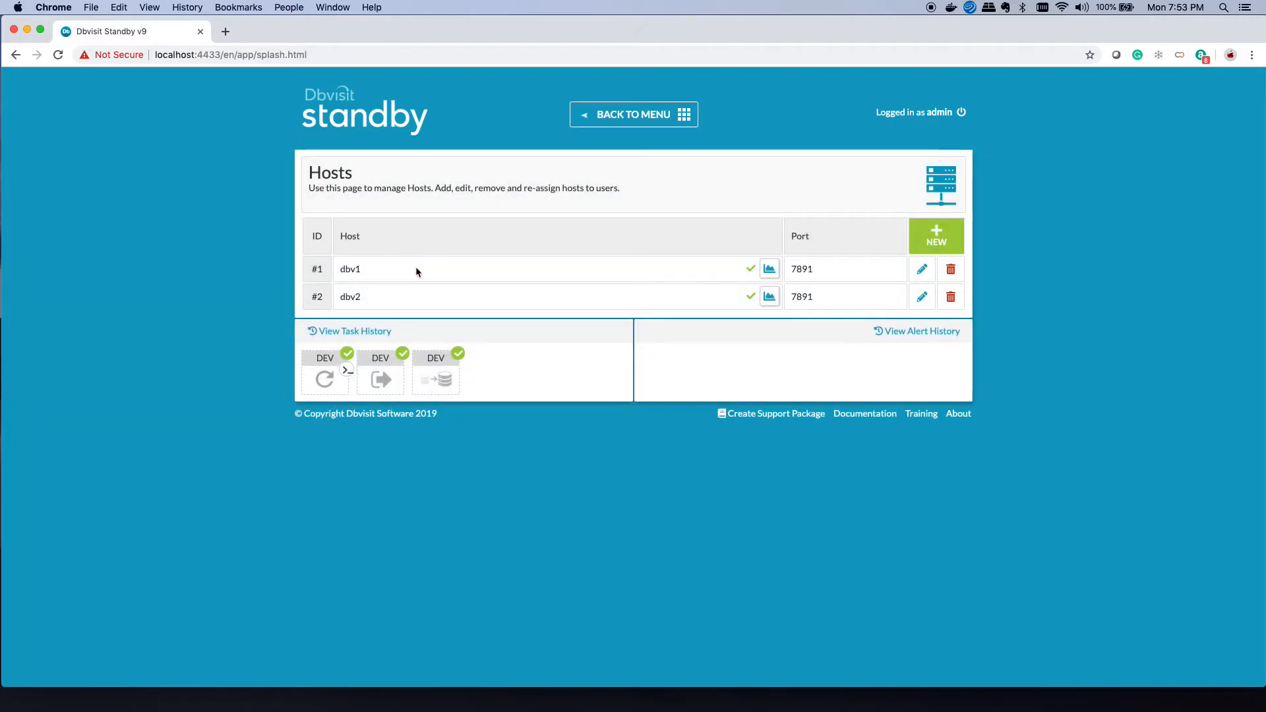
mouse_move(417, 268)
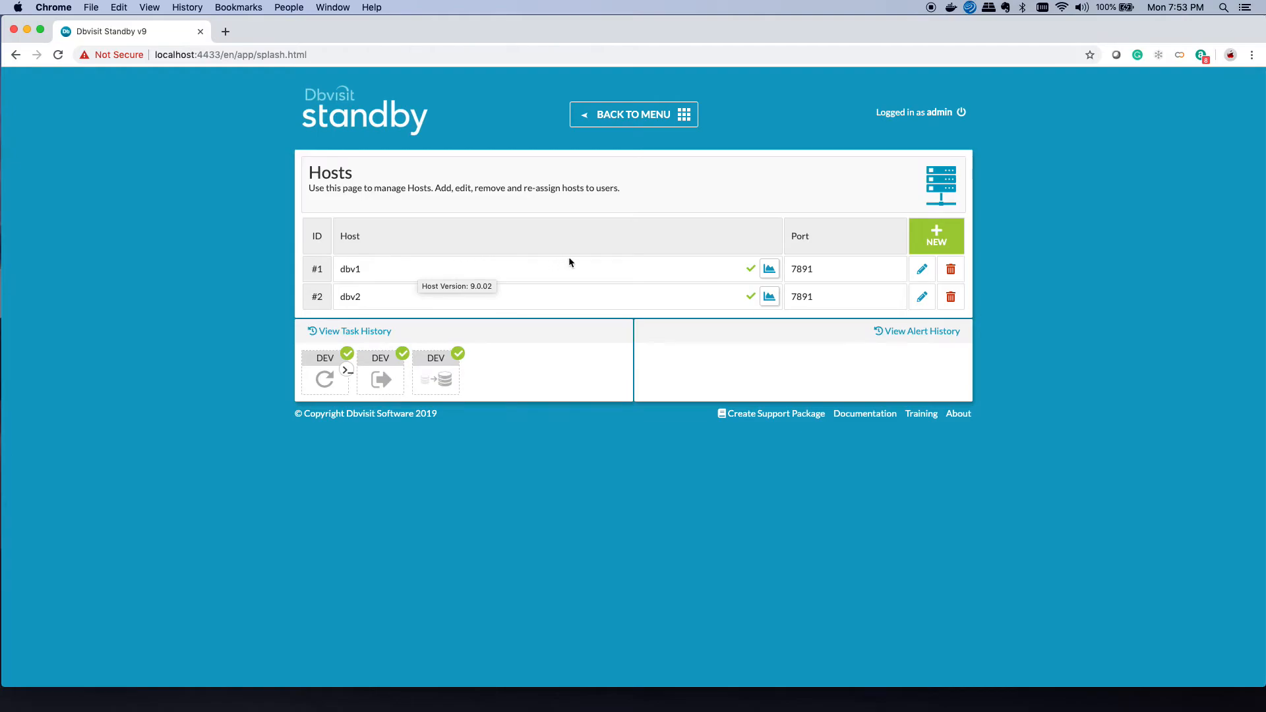
left_click(770, 271)
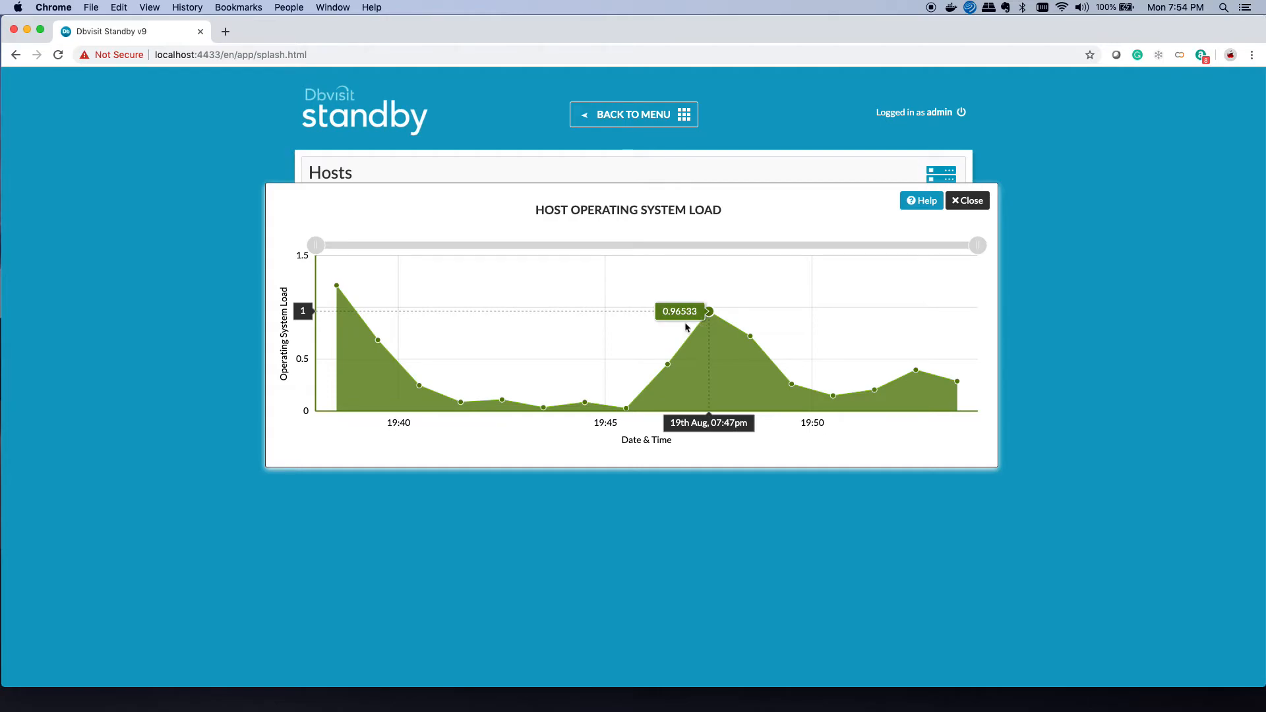
left_click_drag(316, 245, 333, 274)
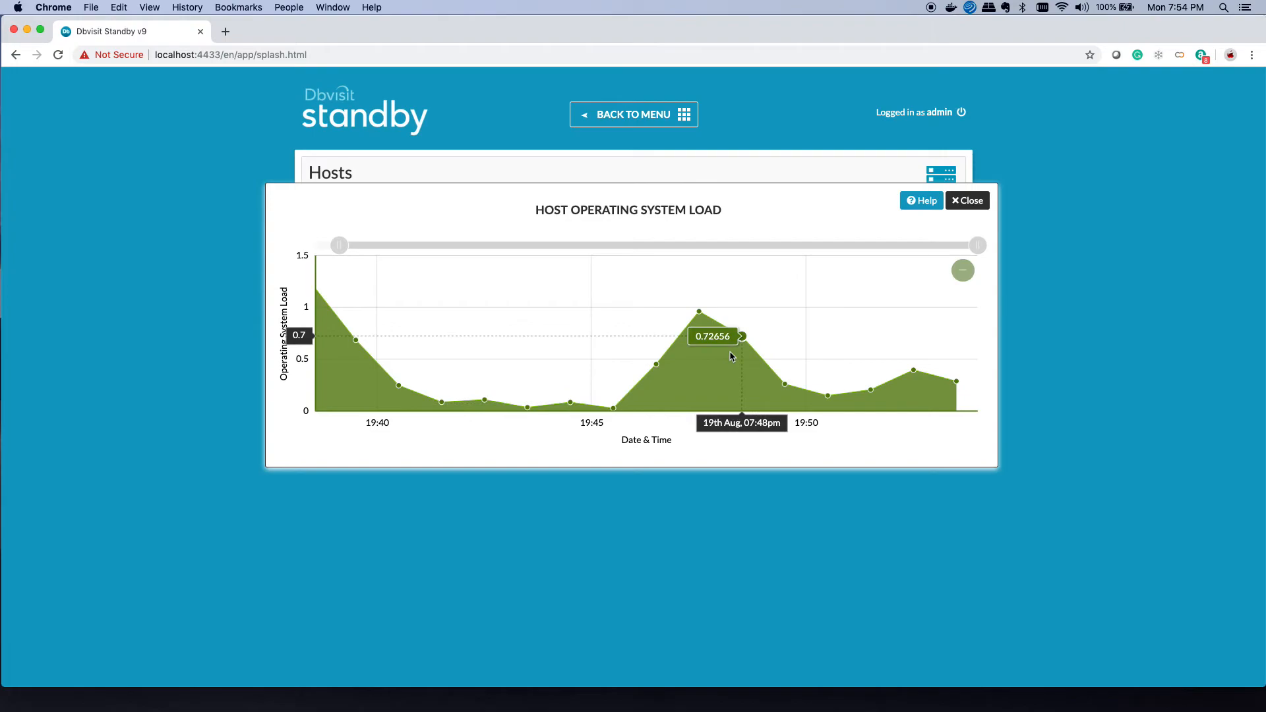
left_click(967, 201)
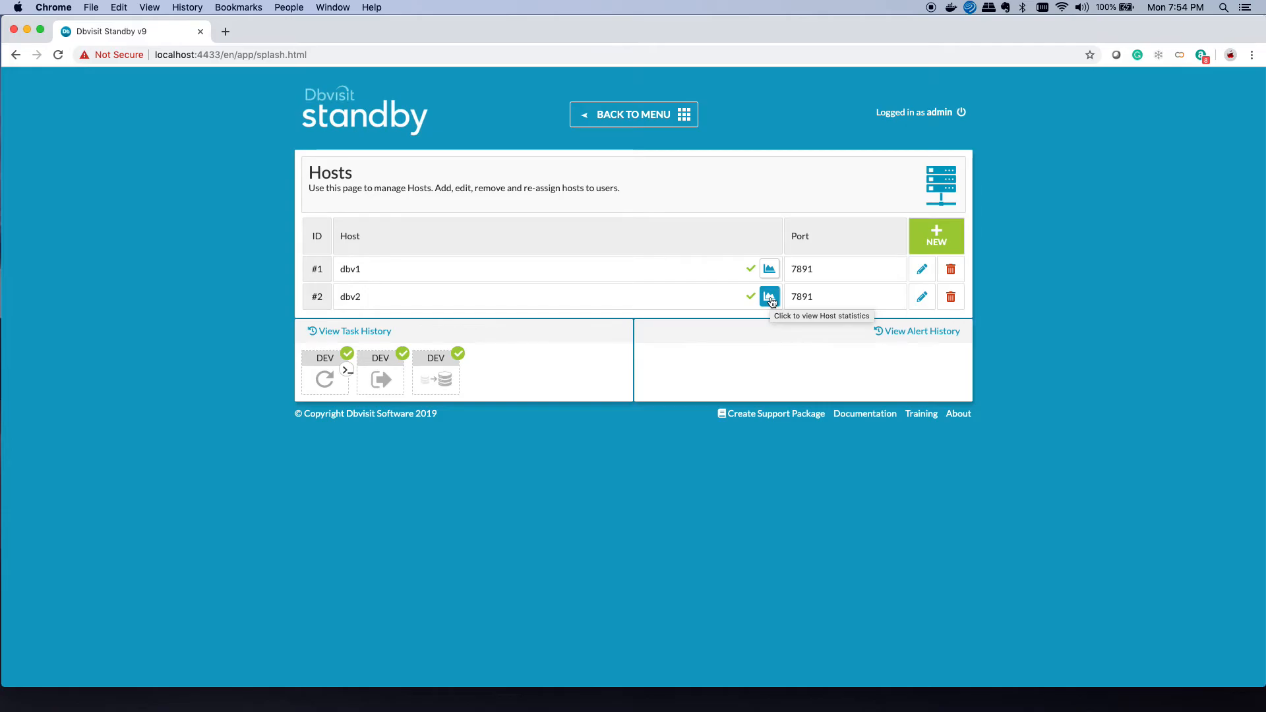
left_click(634, 116)
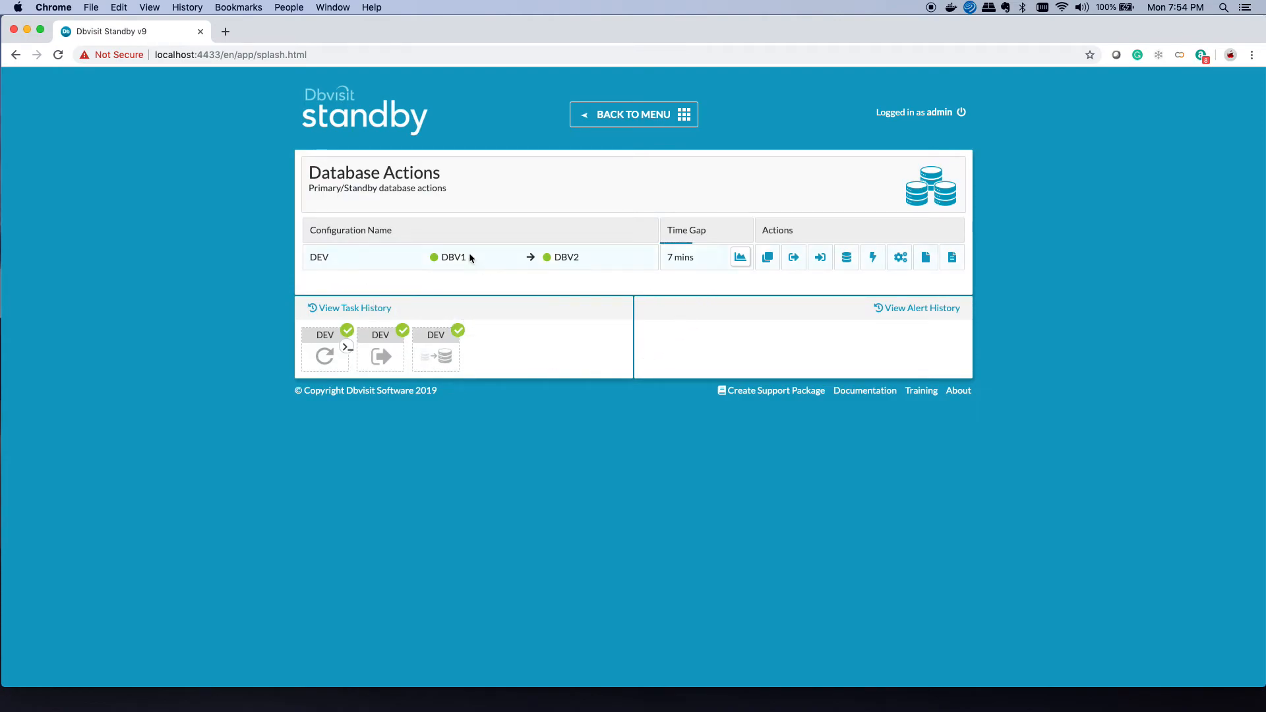
Step: View the DEV configuration's Time Gap history chart, then close it
left_click(740, 260)
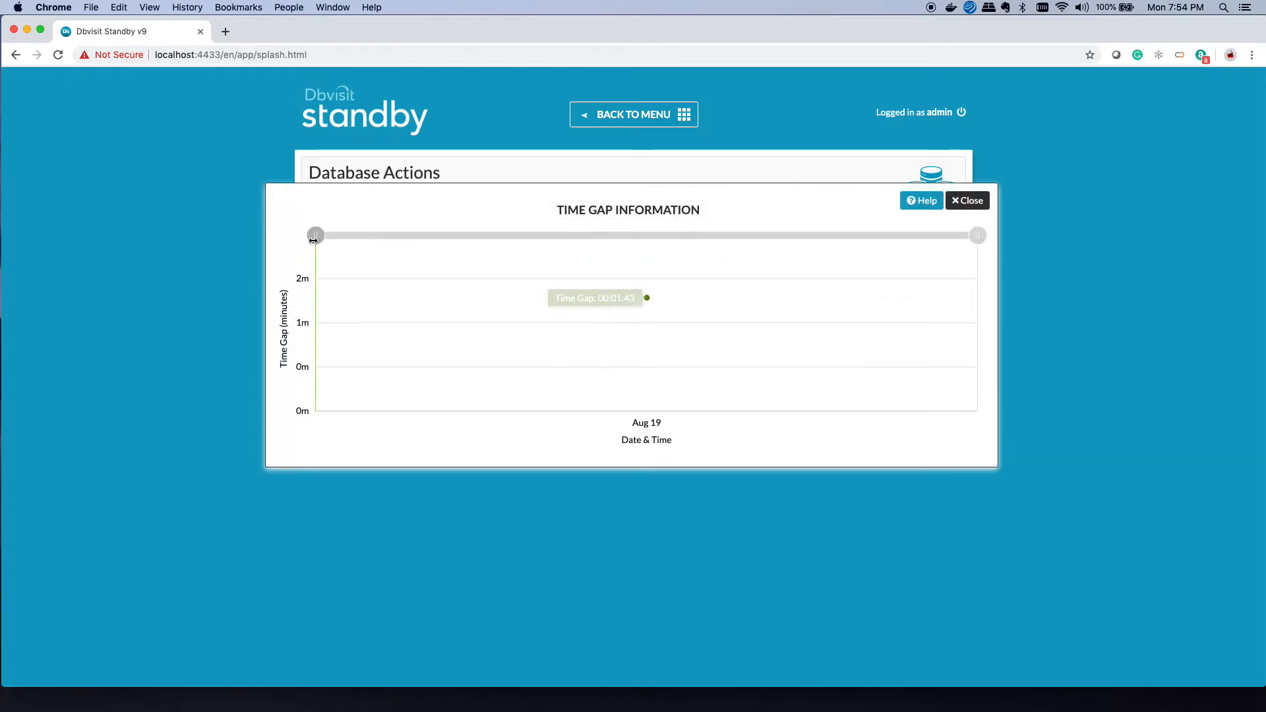
left_click(965, 201)
Step: Run Send logs and then Apply logs on the DEV row
left_click(800, 264)
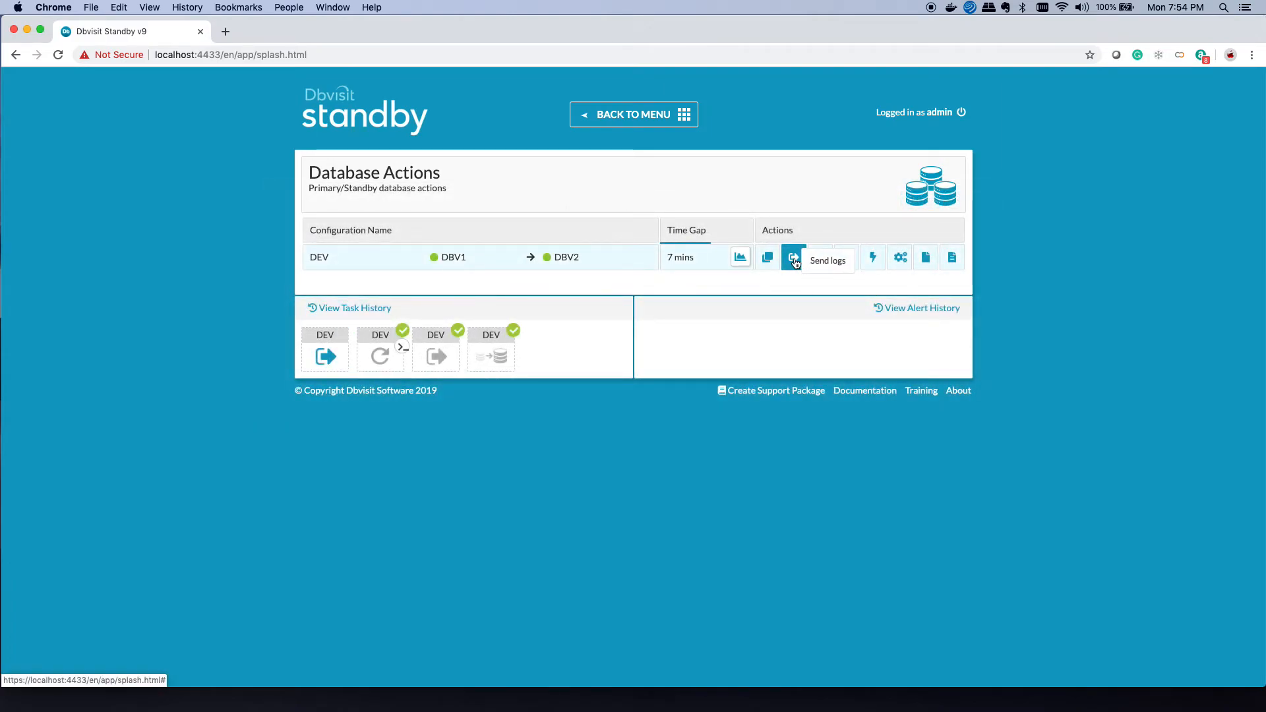
mouse_move(333, 358)
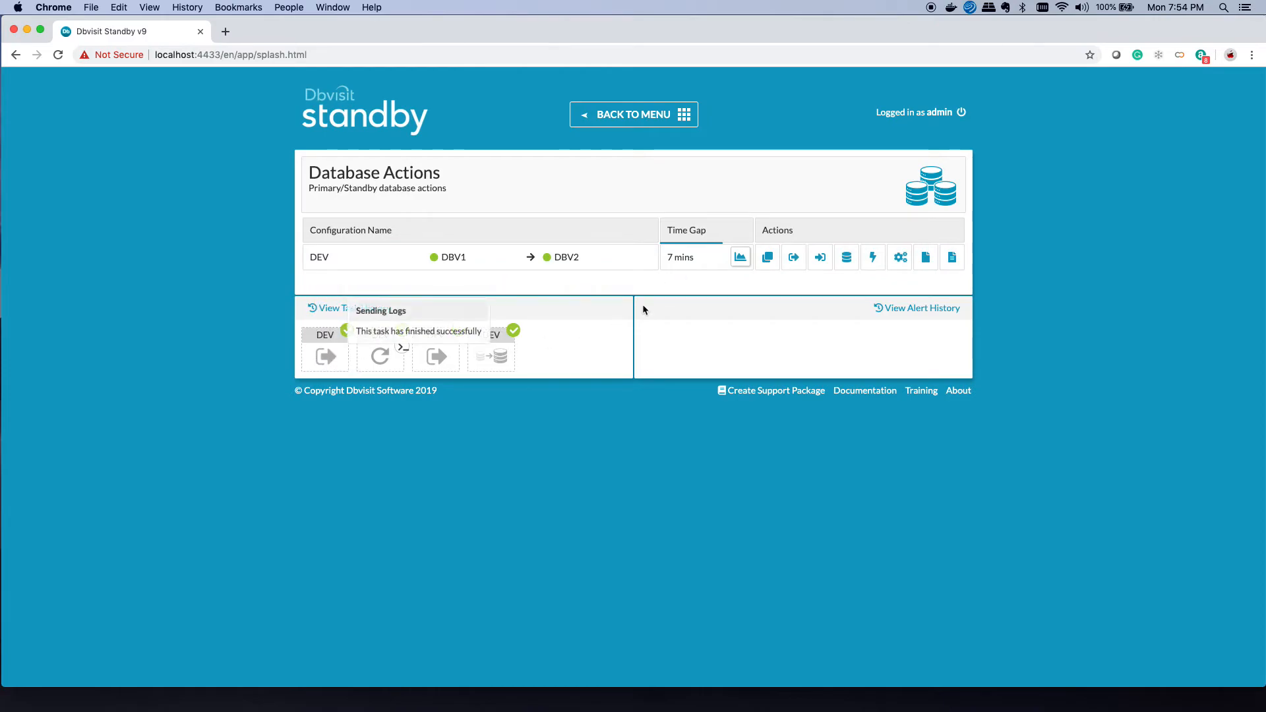
left_click(821, 261)
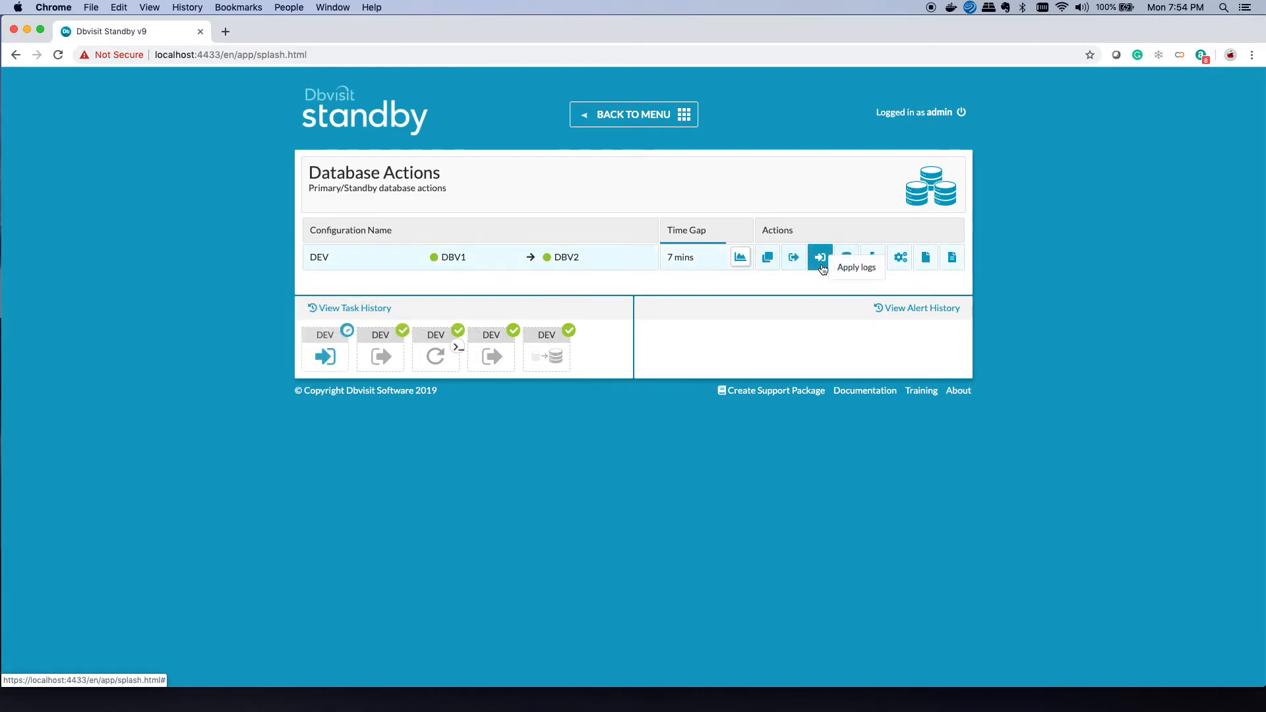
Step: Check that DEV's log gap report shows 0 transfer and archive log gap, then view the Time Gap chart
left_click(768, 259)
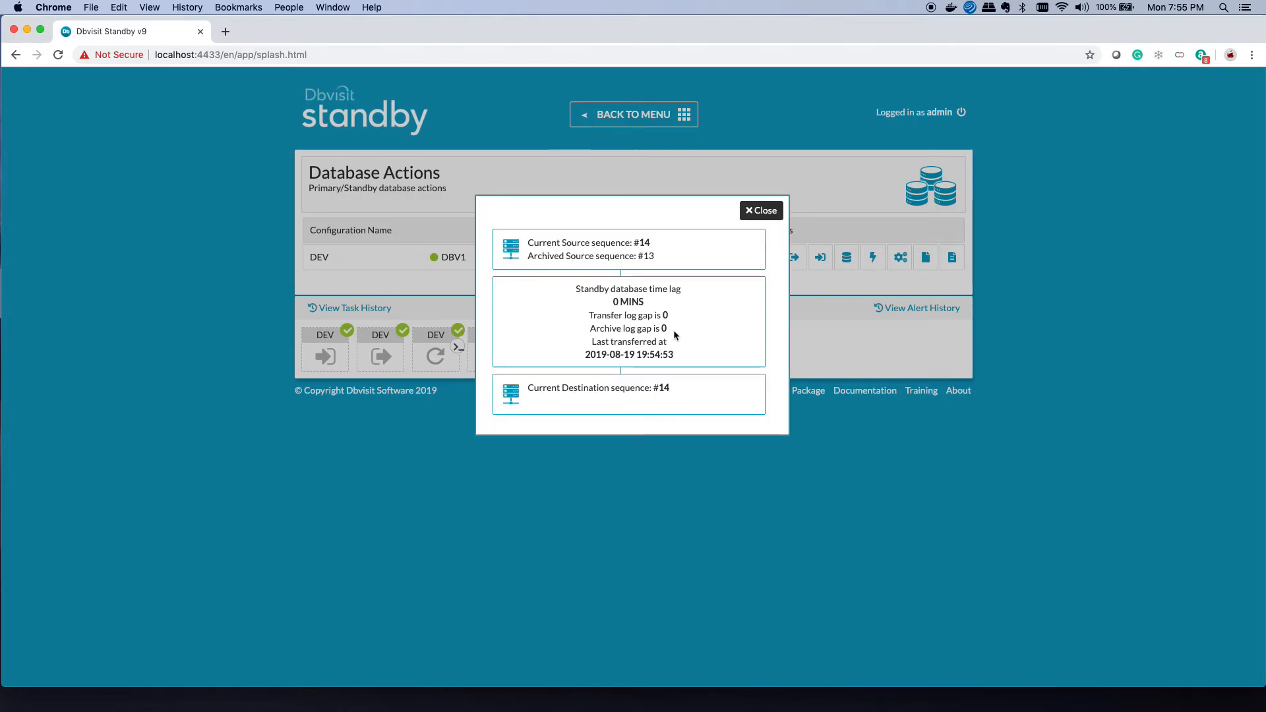
left_click(762, 210)
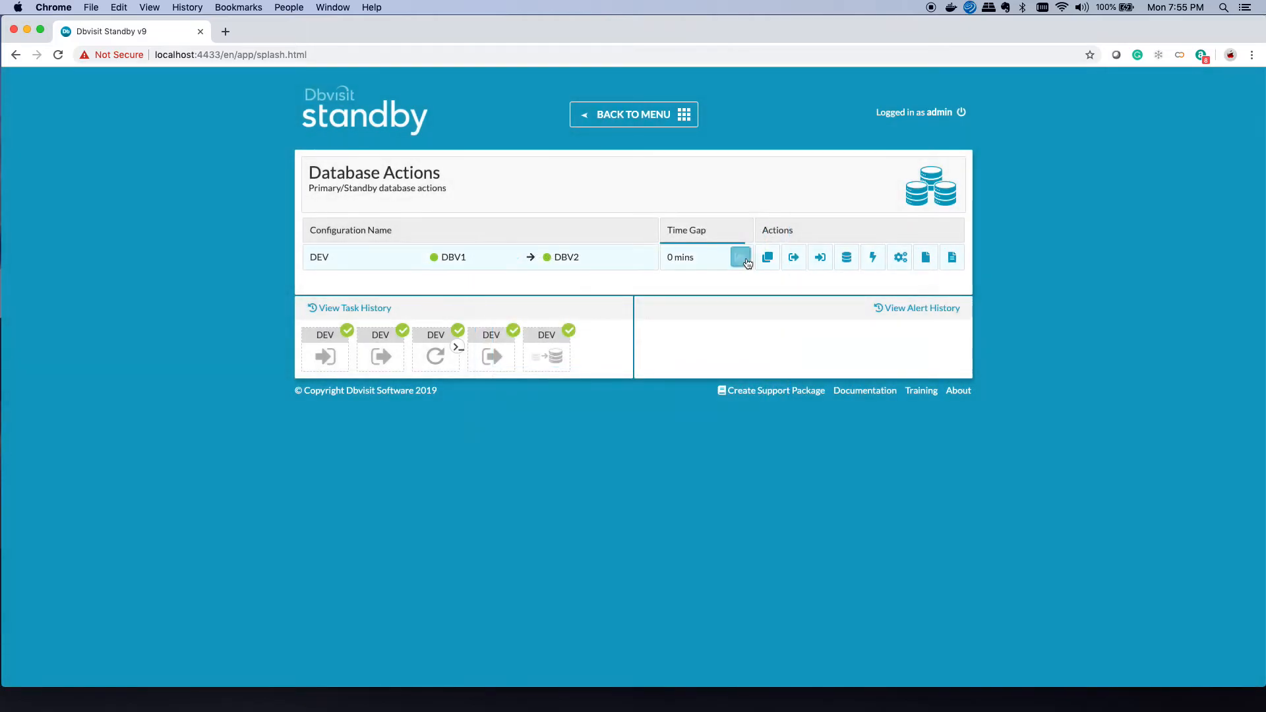
left_click(739, 257)
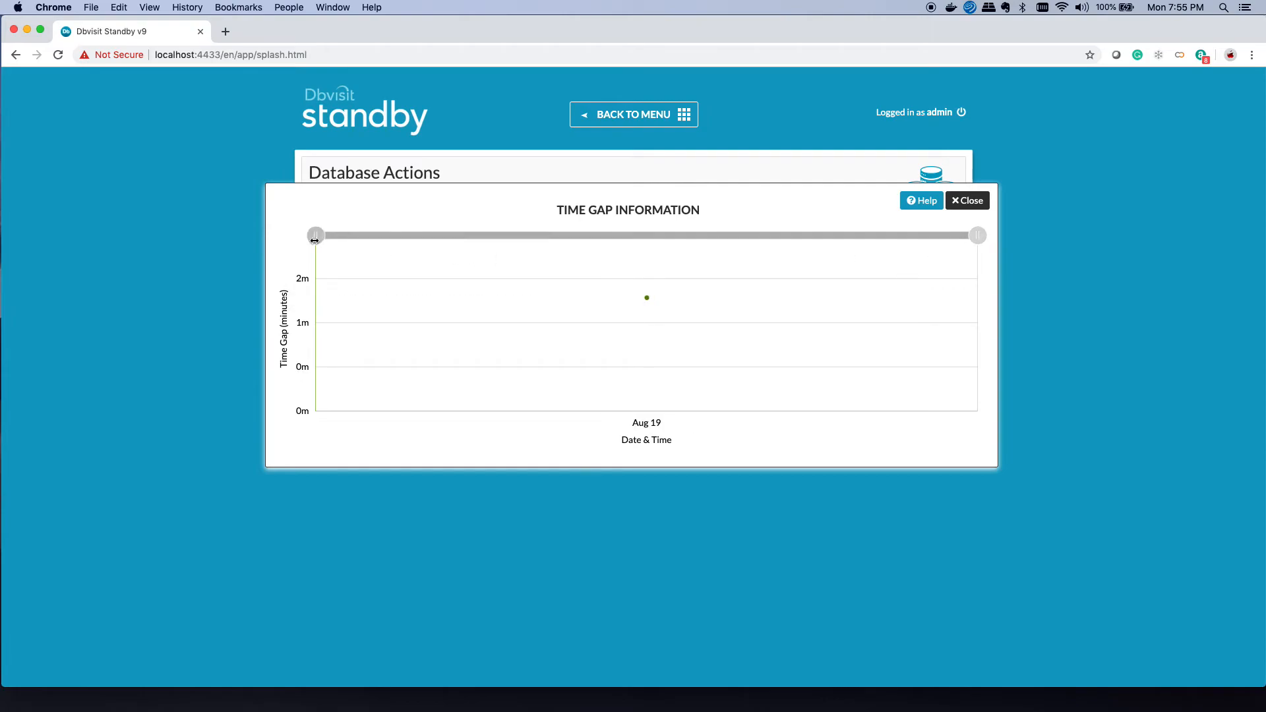
Step: Zoom the DEV time gap timeline to where the gap falls to zero near 07:54pm
left_click(967, 200)
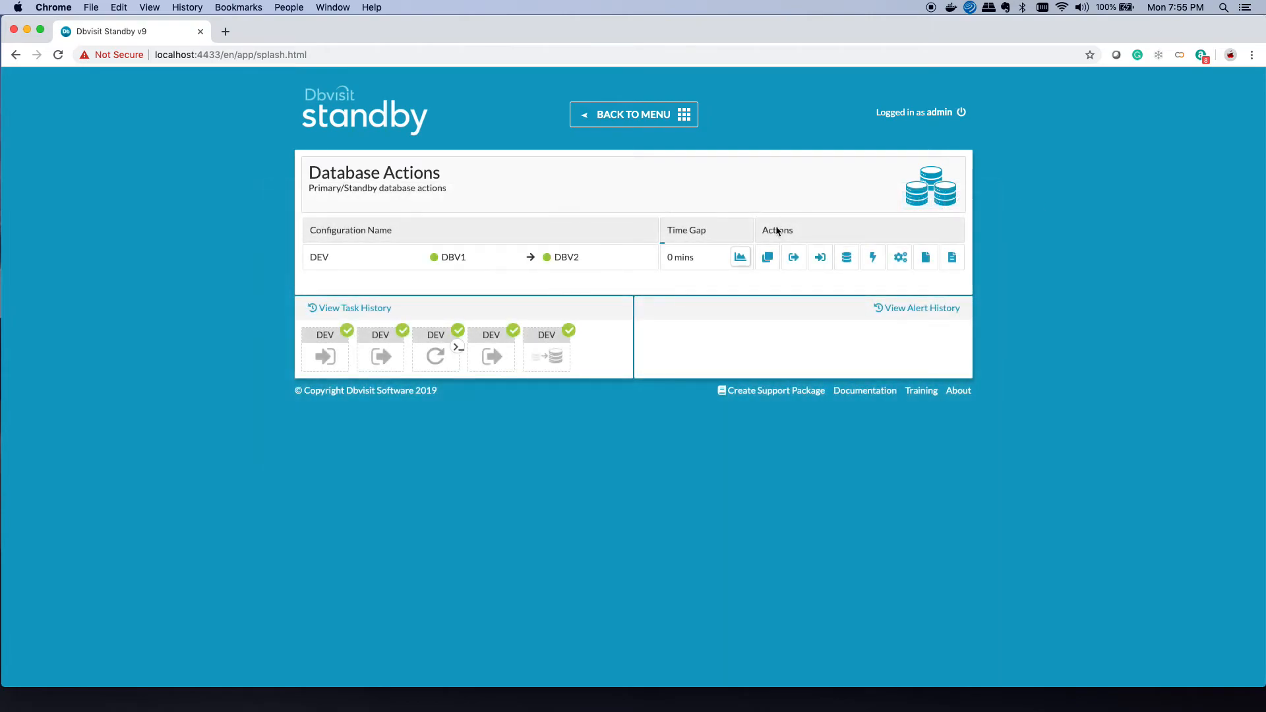
left_click(740, 257)
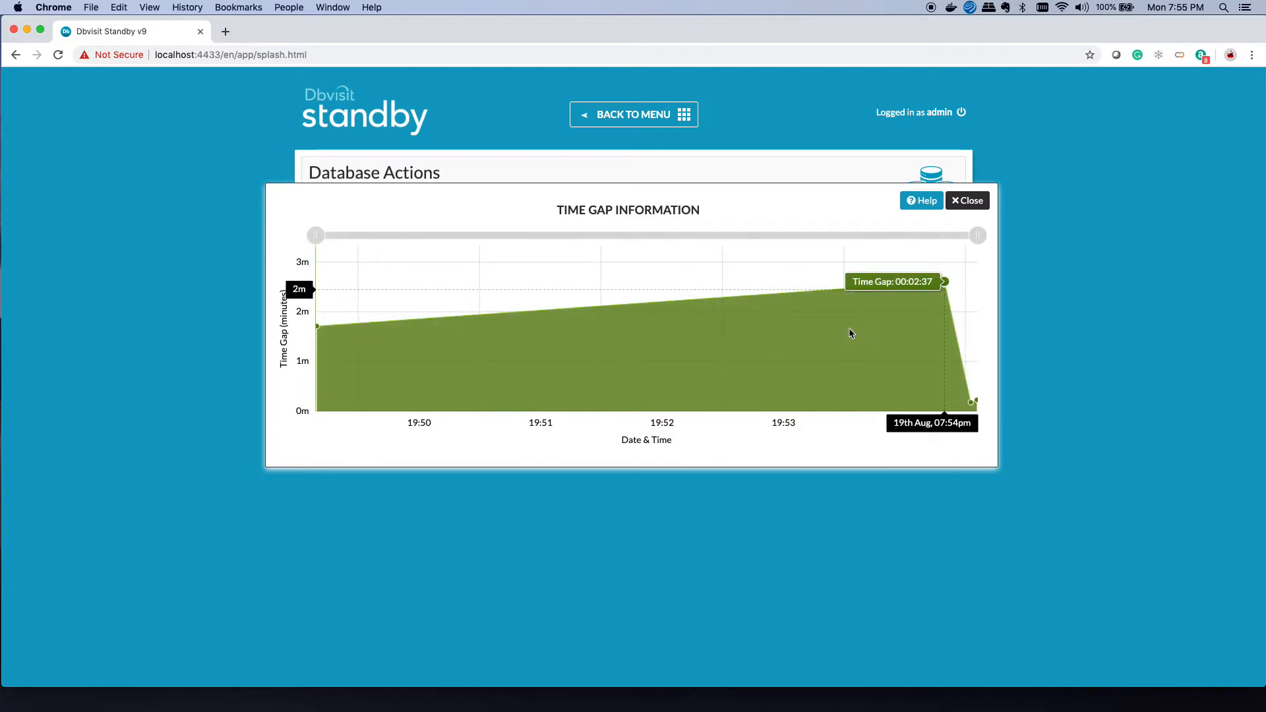
left_click_drag(946, 281, 924, 281)
mouse_move(948, 237)
left_mouse_down()
mouse_move(590, 256)
mouse_move(353, 255)
mouse_move(318, 243)
mouse_move(953, 232)
left_mouse_up()
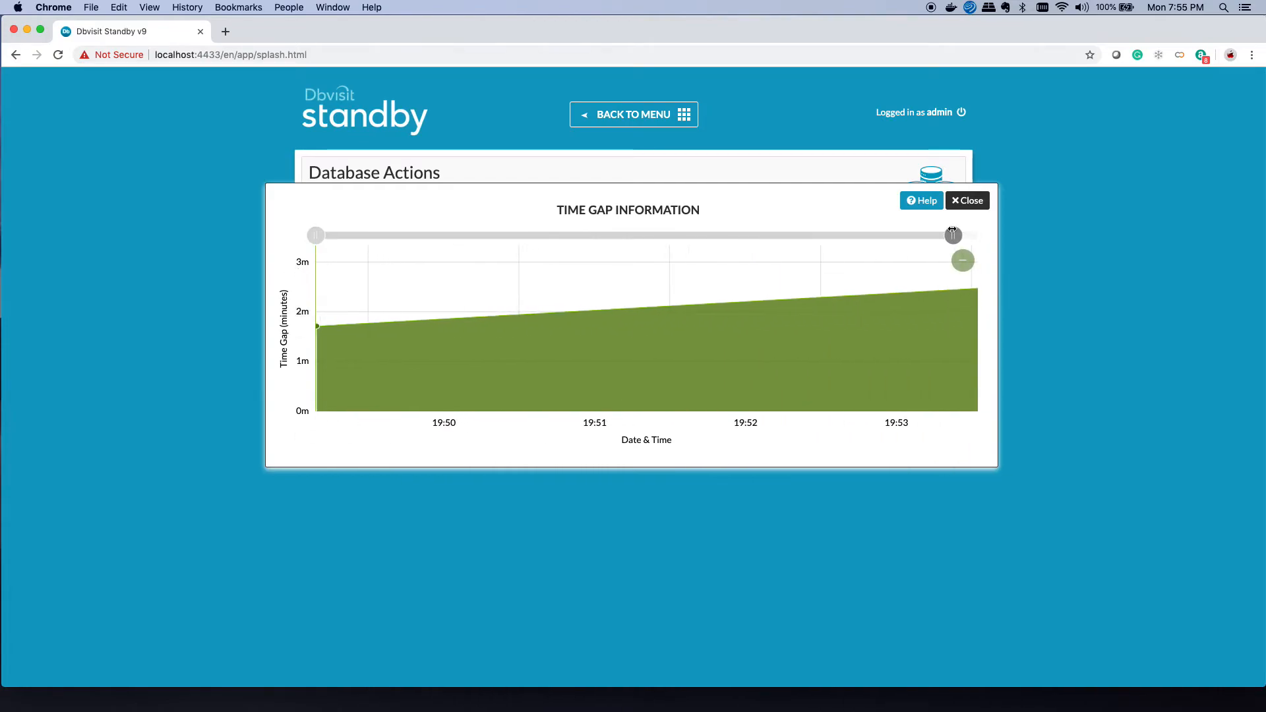
left_click(967, 200)
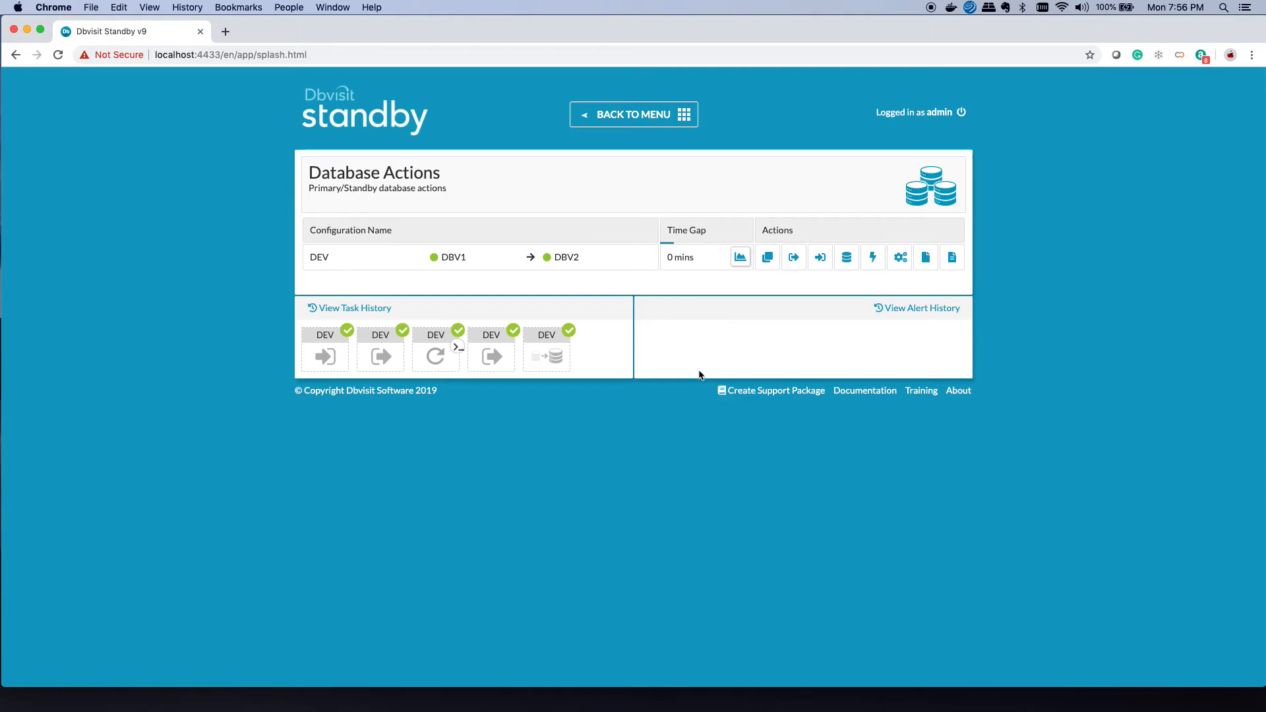
Step: Open the DEV configuration's settings for editing from the configurations page
left_click(665, 114)
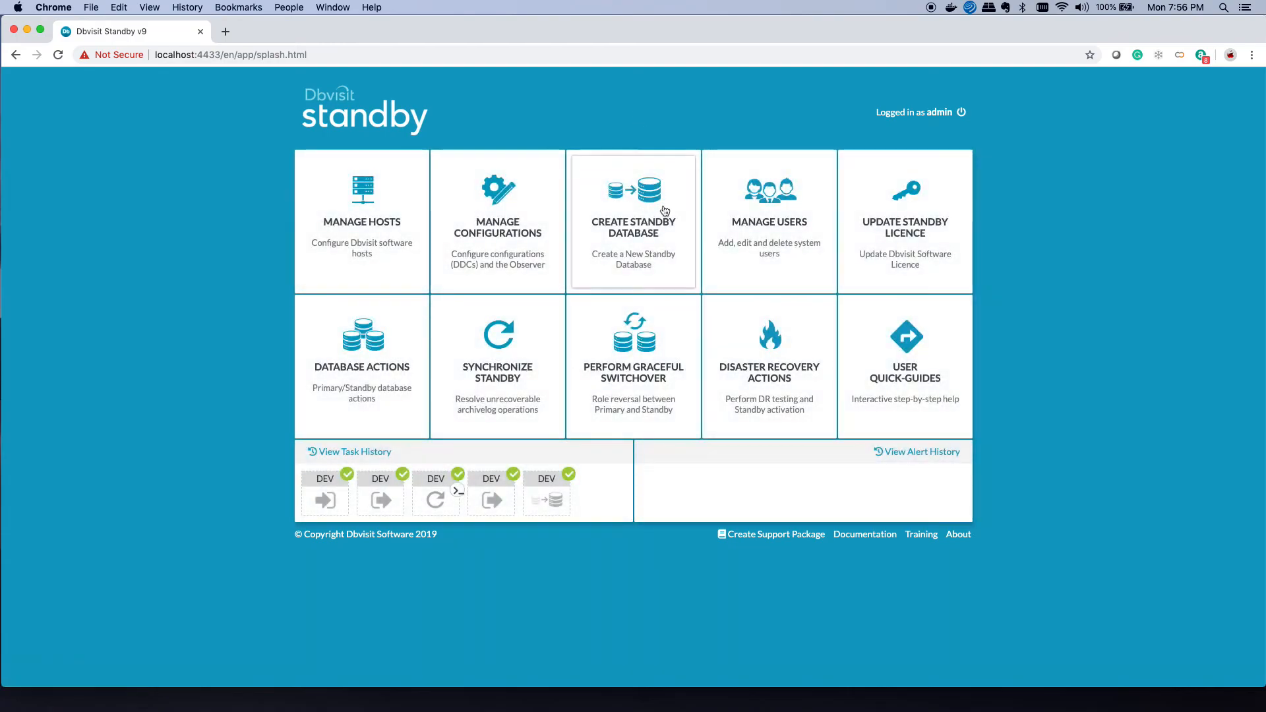
left_click(495, 246)
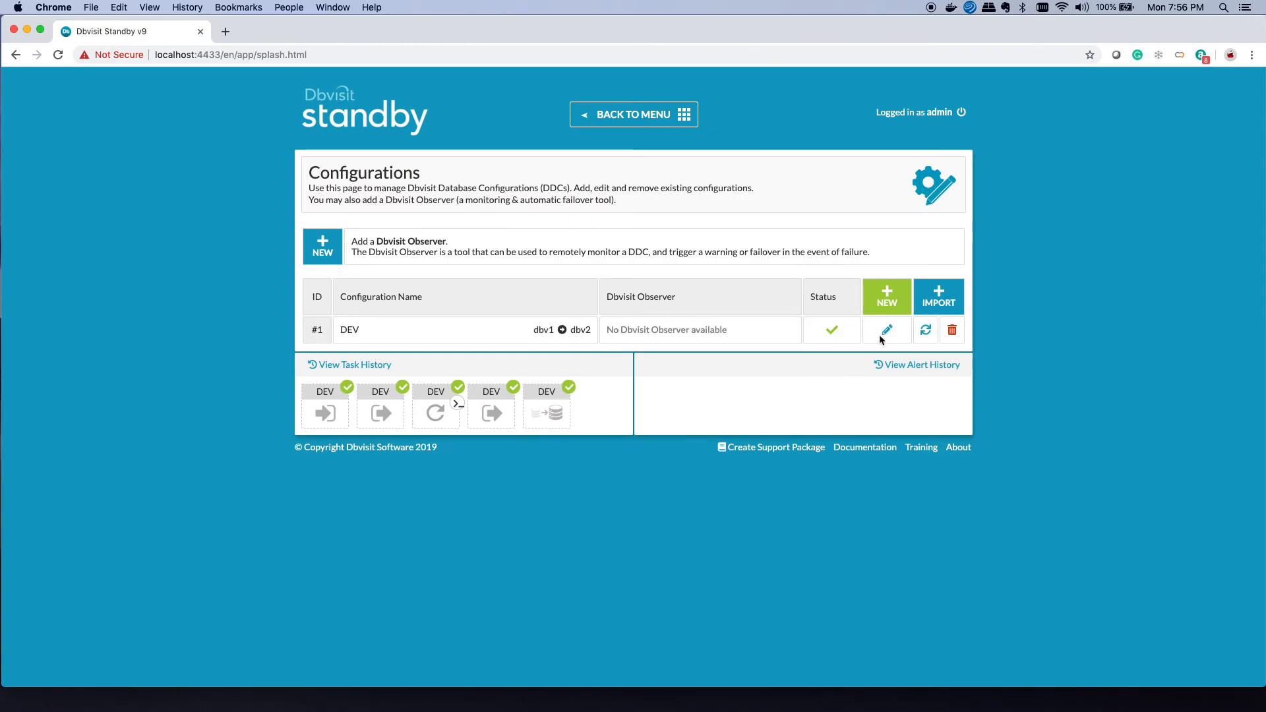
left_click(884, 330)
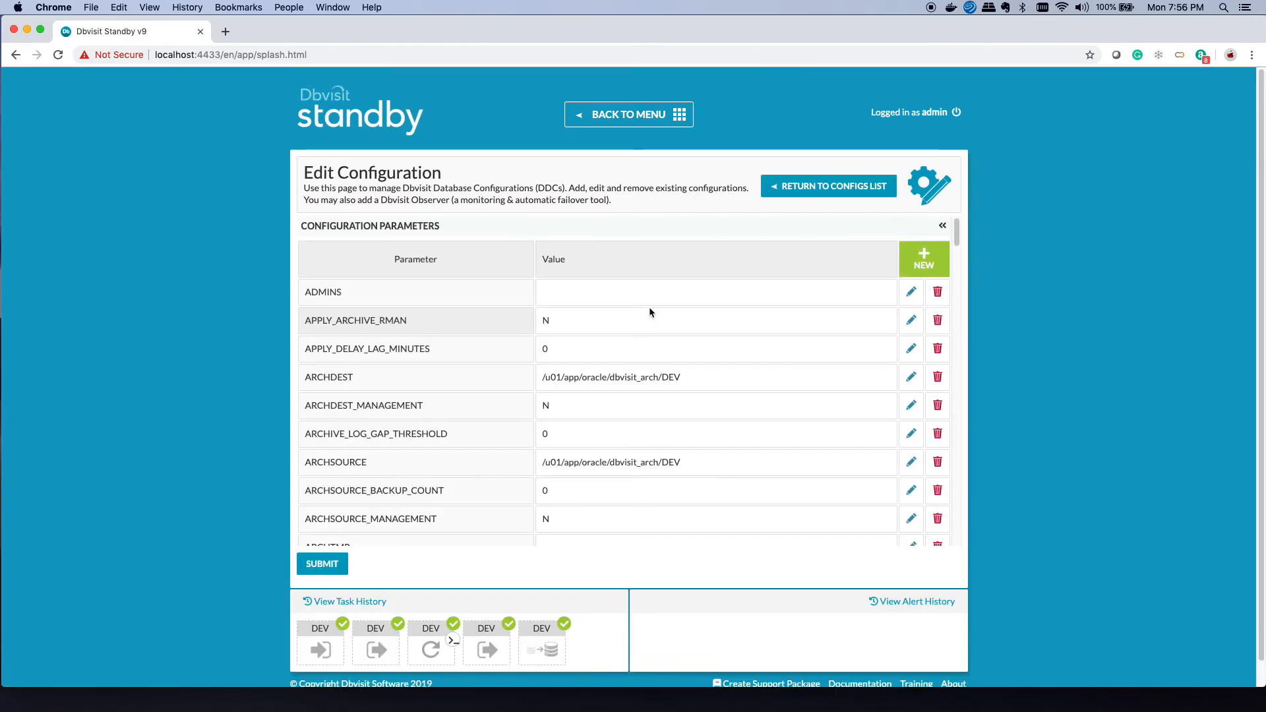
Step: Change ARCHIVE_LOG_GAP_THRESHOLD from 0 to 1 and submit the configuration
scroll(439, 492, "down", 1)
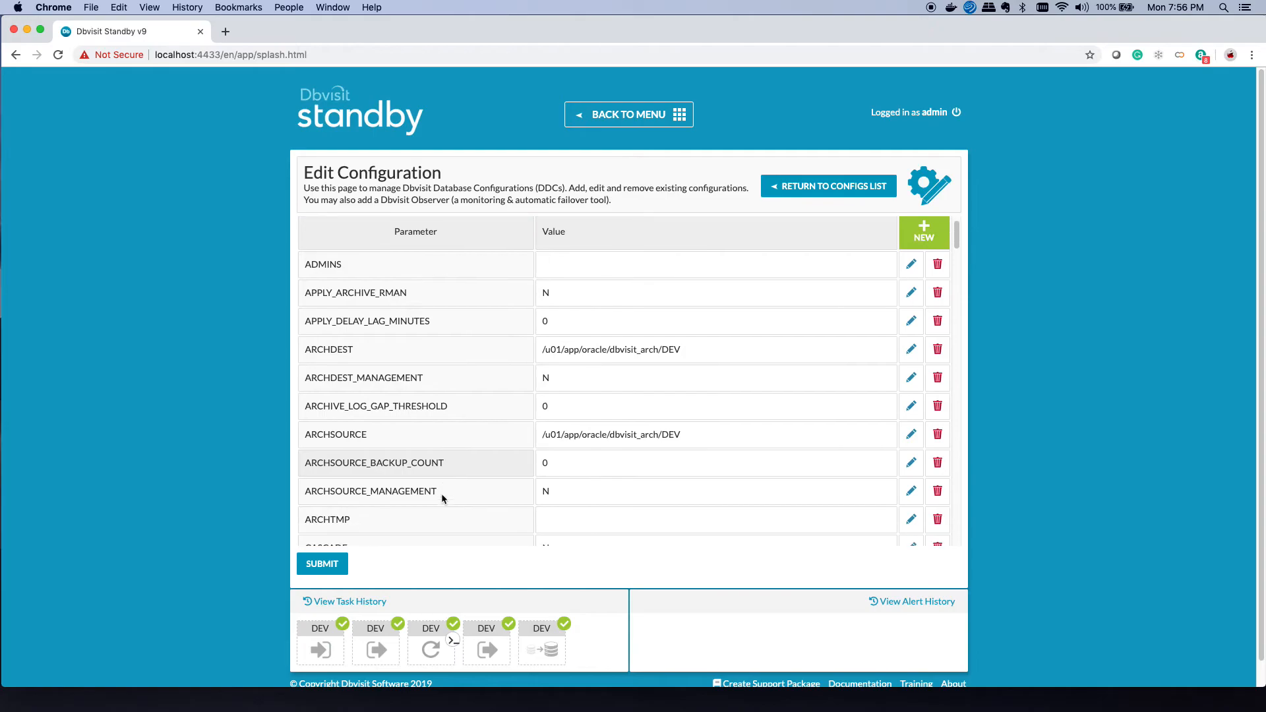
scroll(410, 364, "up", 1)
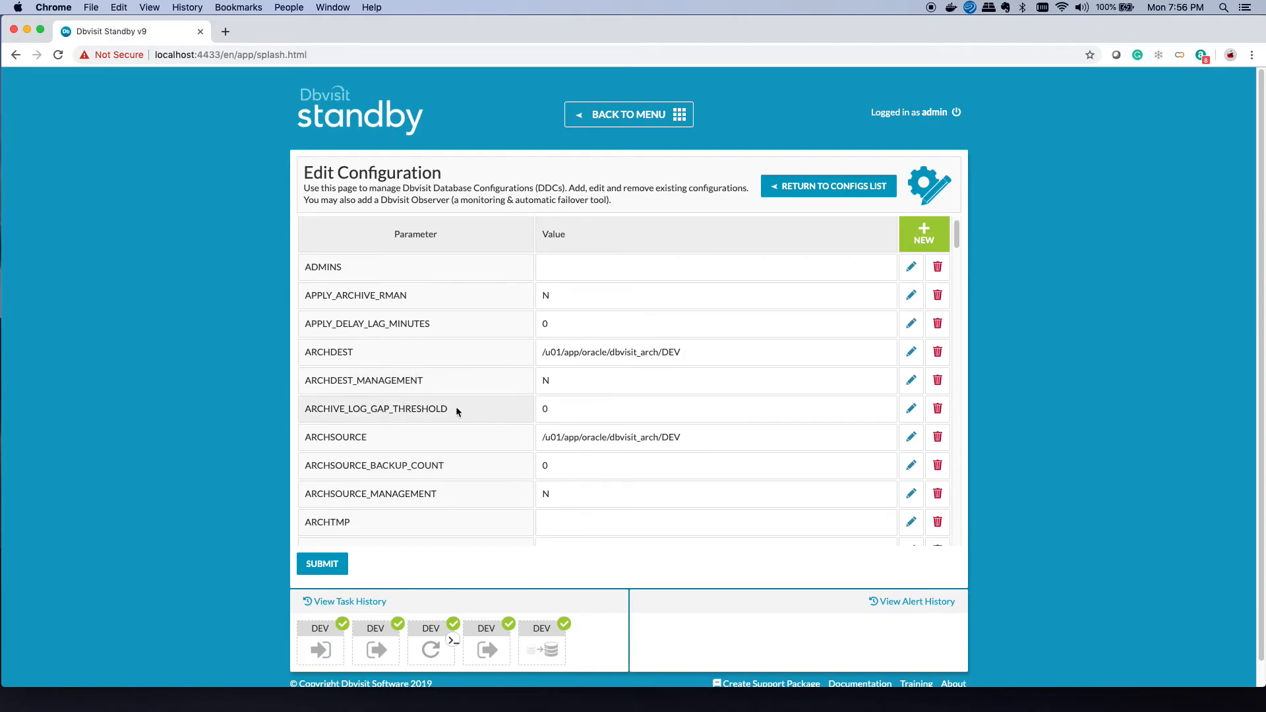
left_click(912, 408)
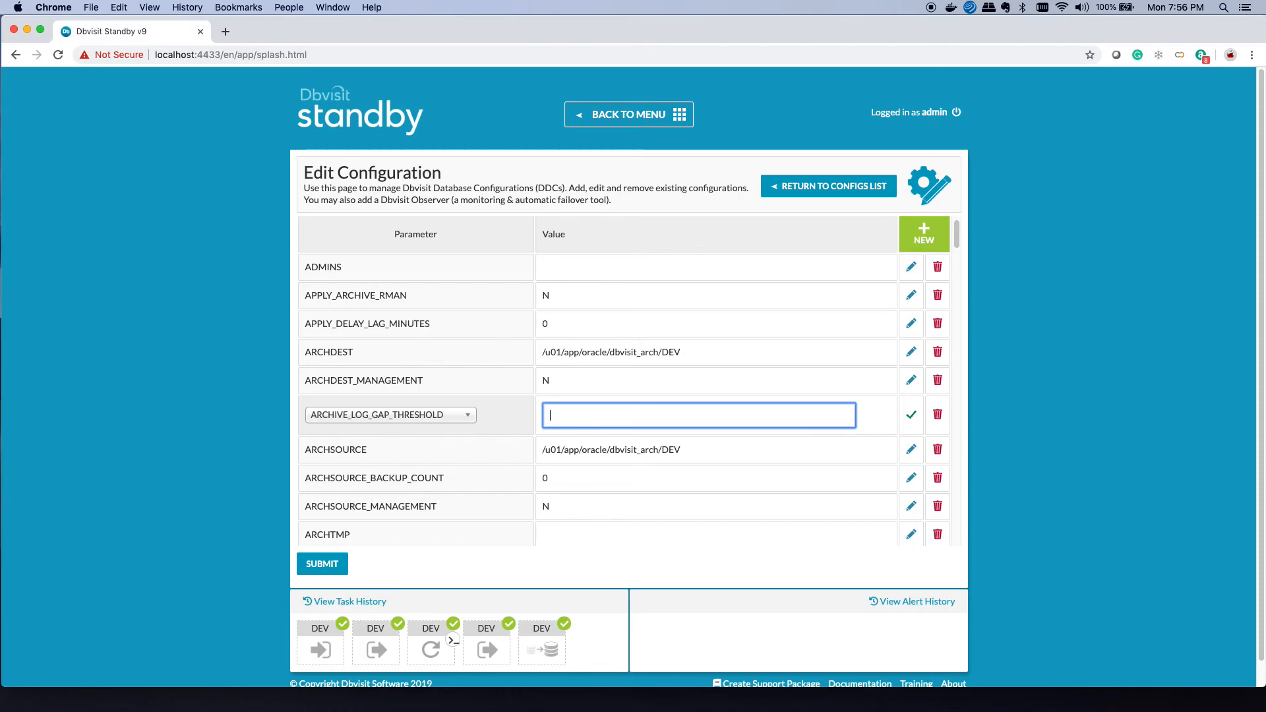
type("1")
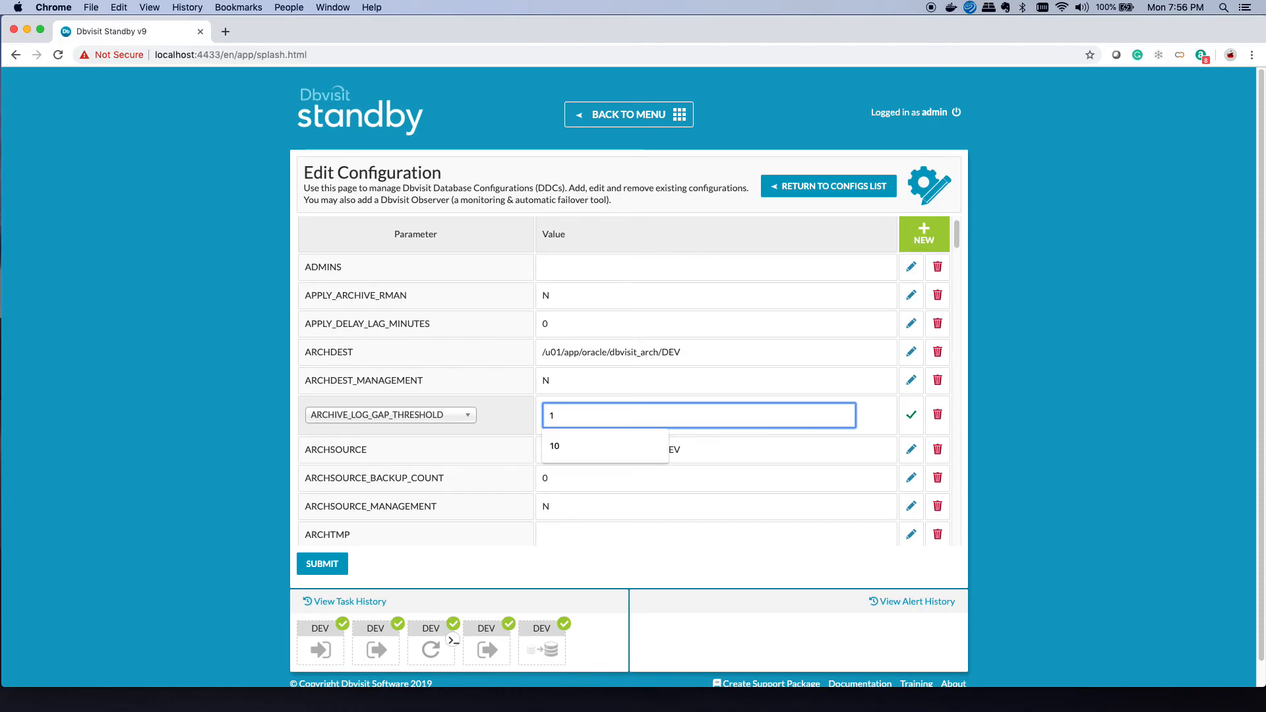
left_click(912, 415)
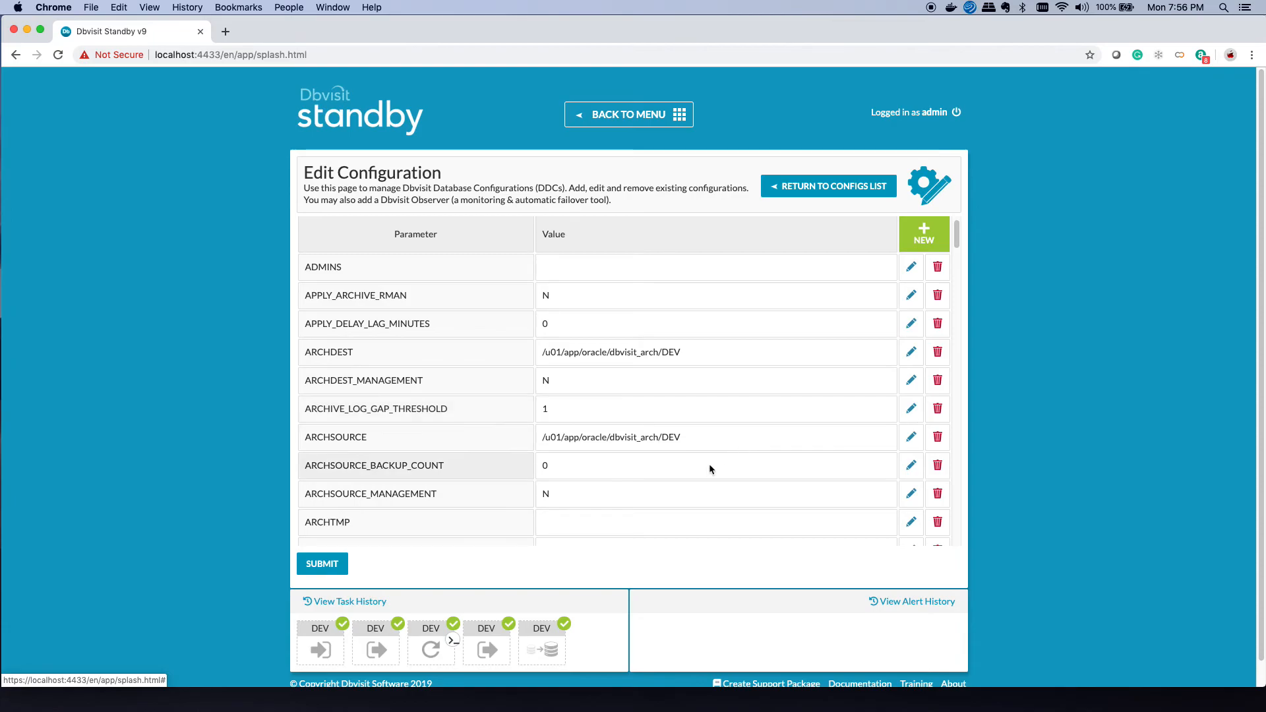
scroll(708, 468, "down", 3)
left_click(330, 564)
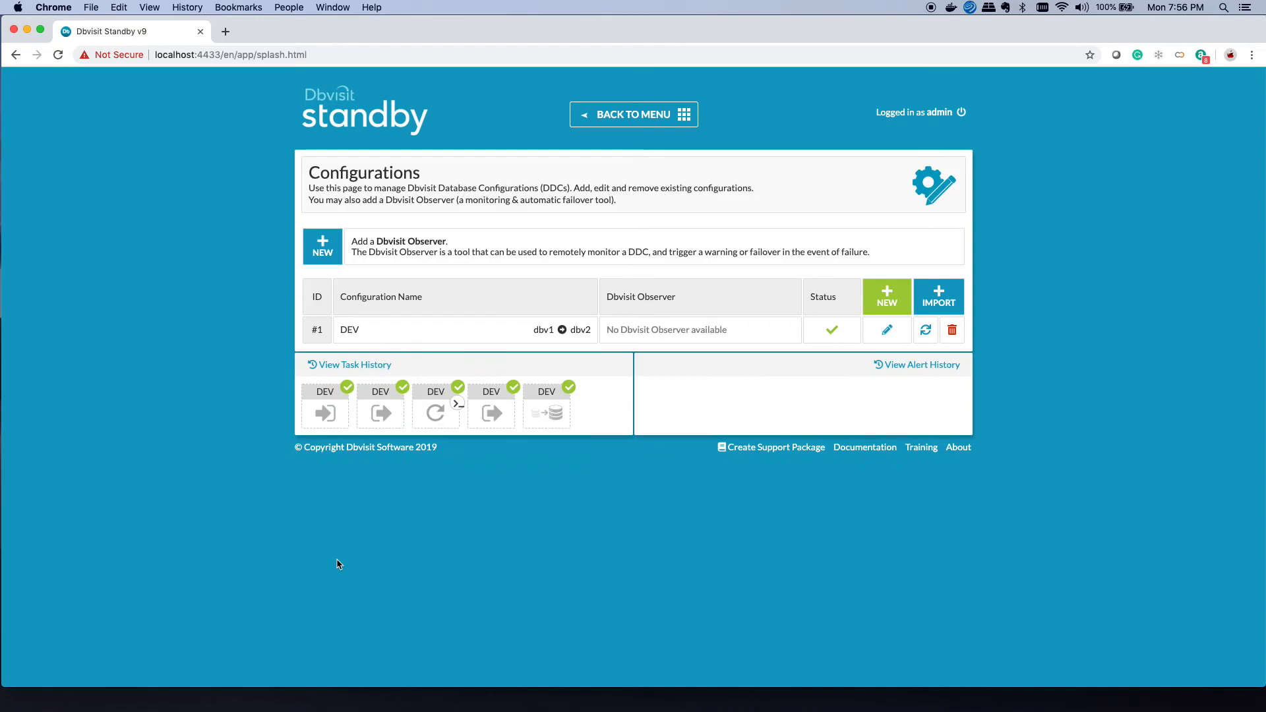
Step: Send DEV logs to the standby from Database Actions and review the task details
left_click(645, 125)
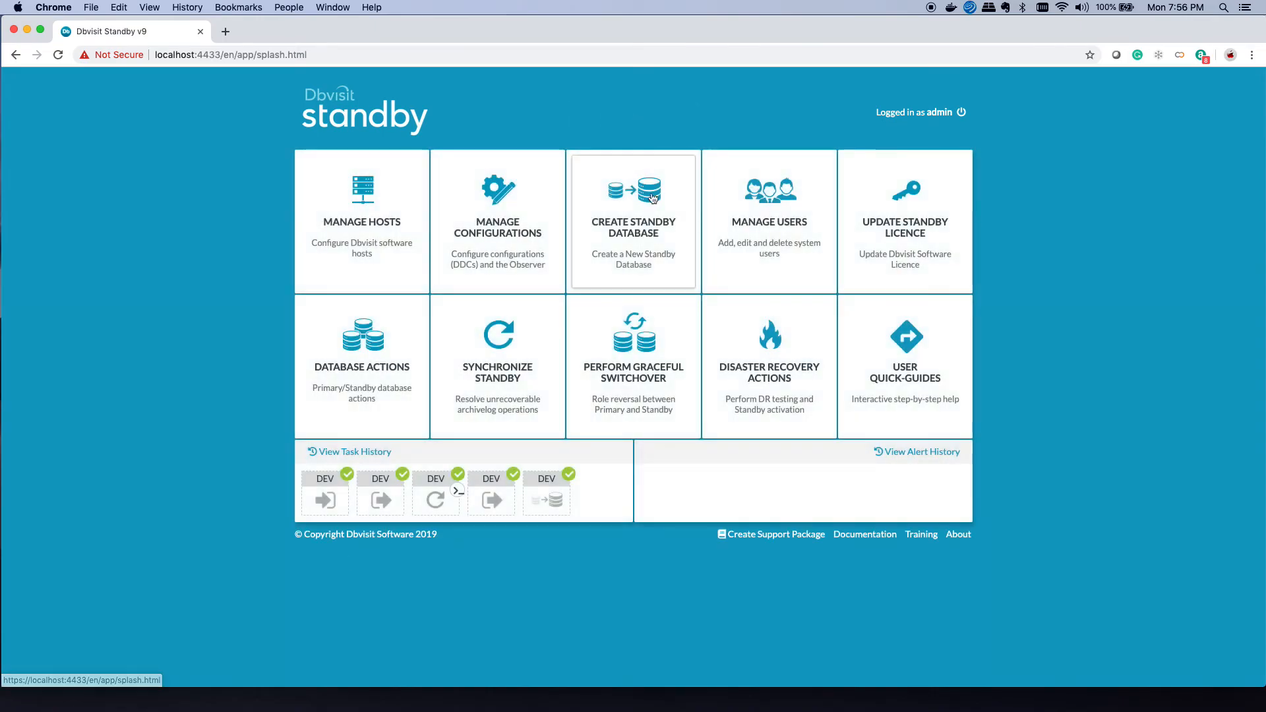
left_click(369, 399)
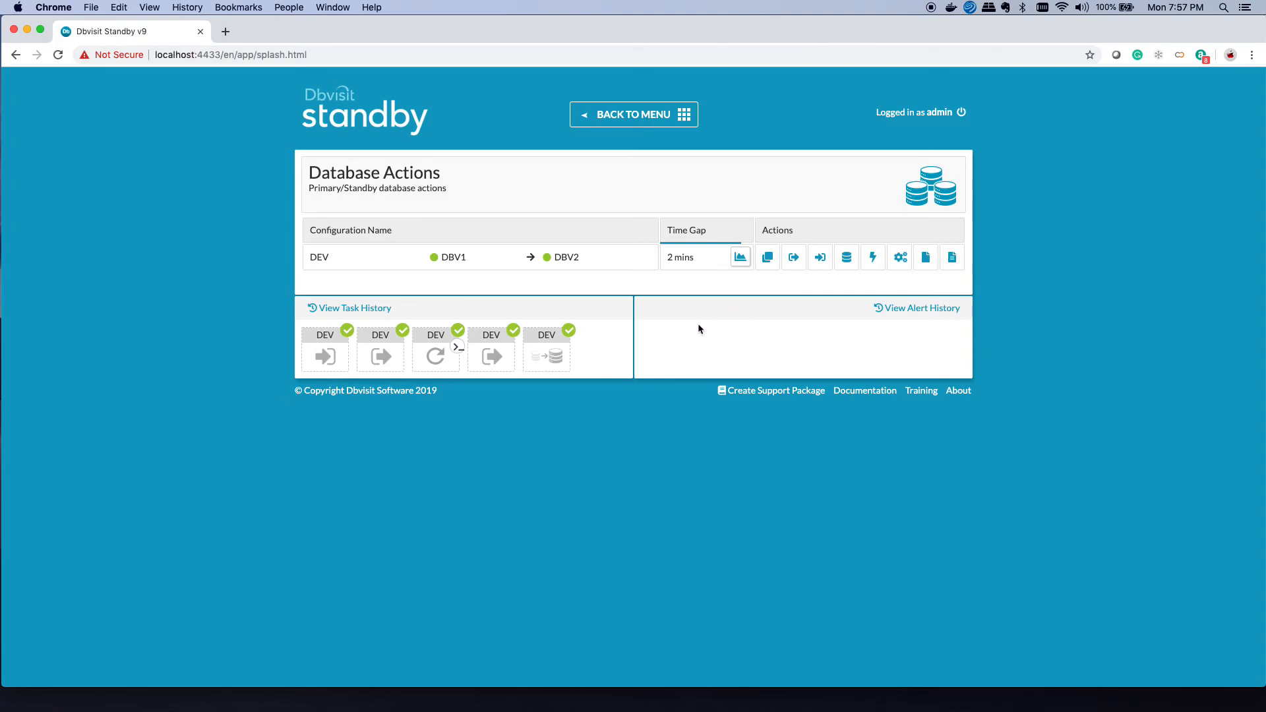
left_click(794, 263)
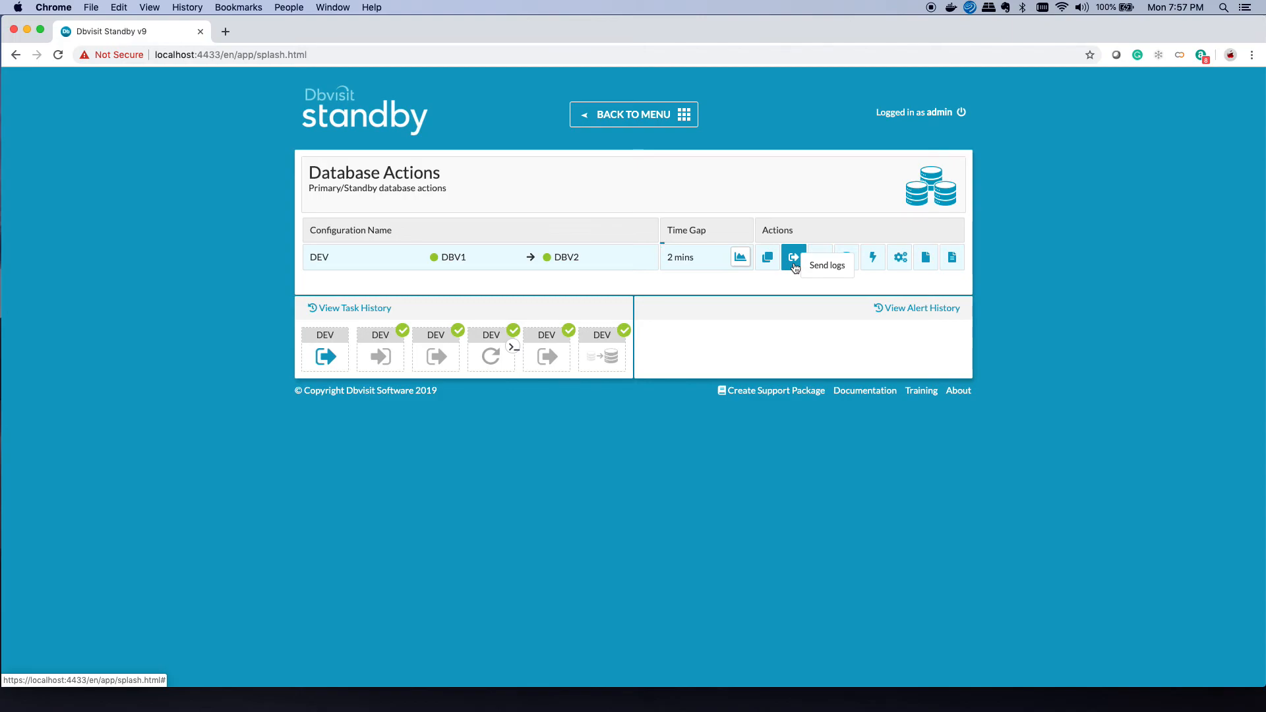
left_click(327, 354)
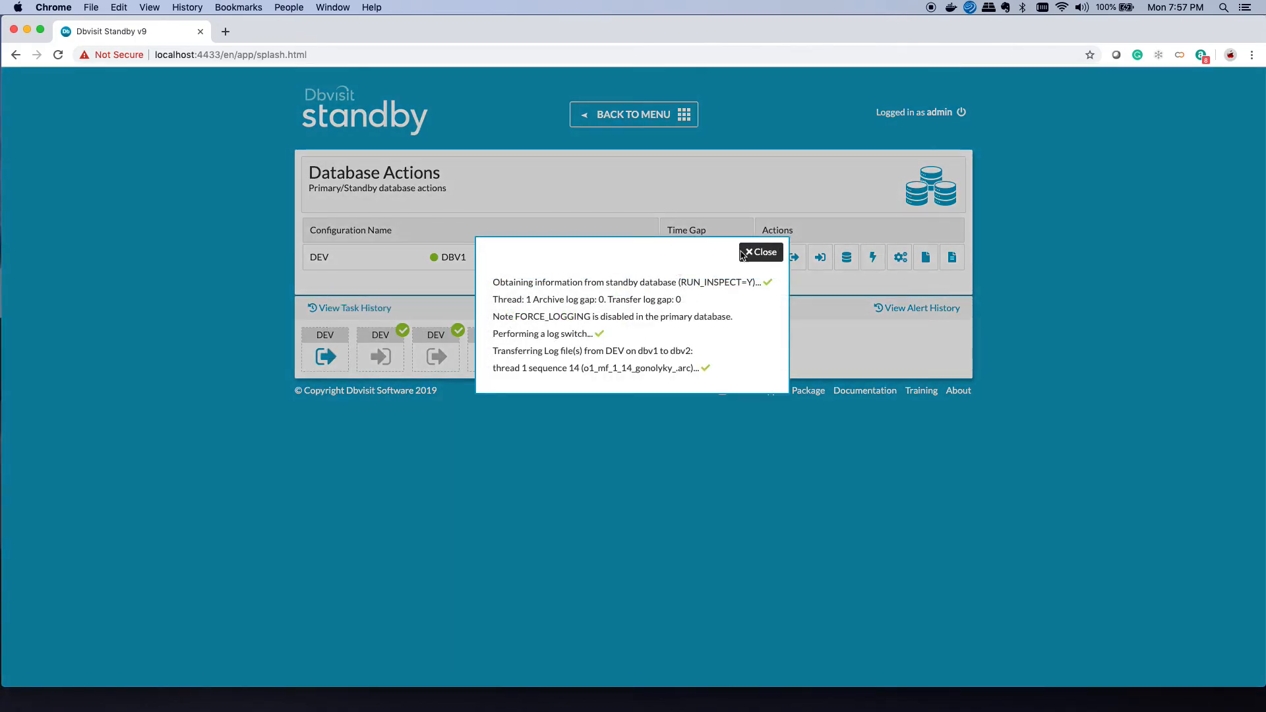
left_click(763, 237)
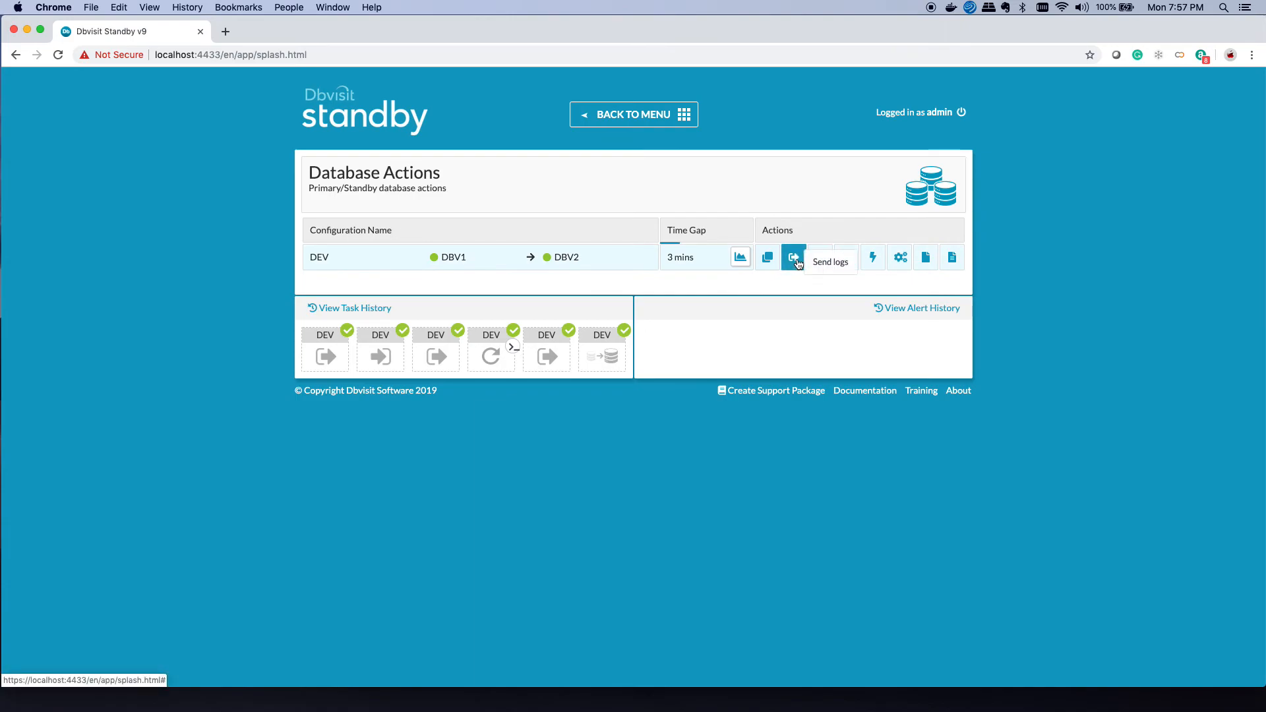
Step: Send logs twice more until an alert shows archive log gap 2 exceeding threshold 1
left_click(794, 258)
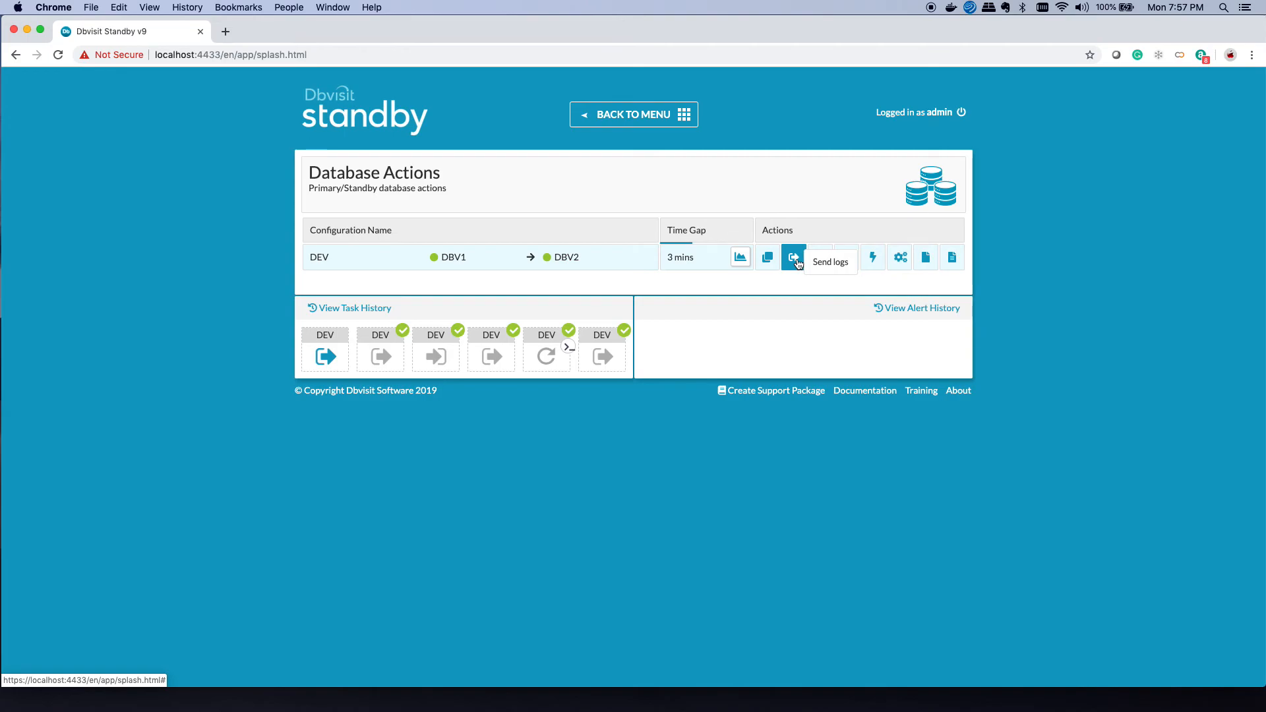
left_click(796, 262)
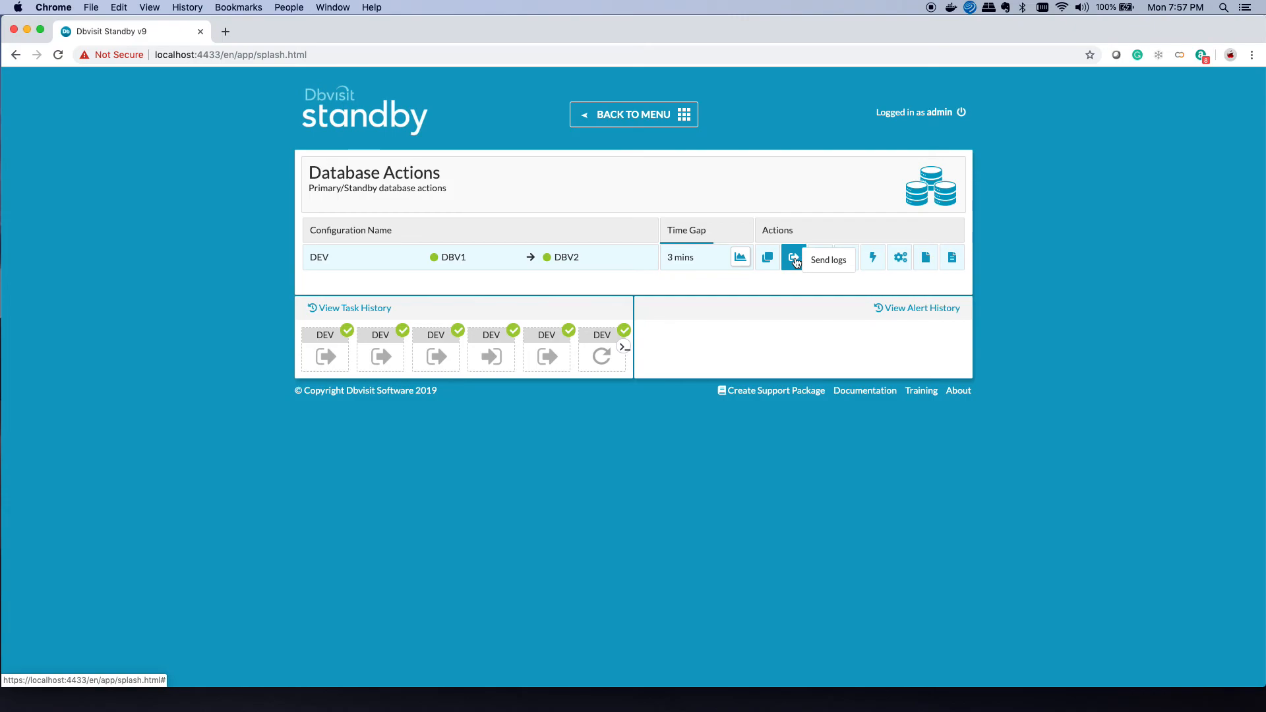
mouse_move(665, 354)
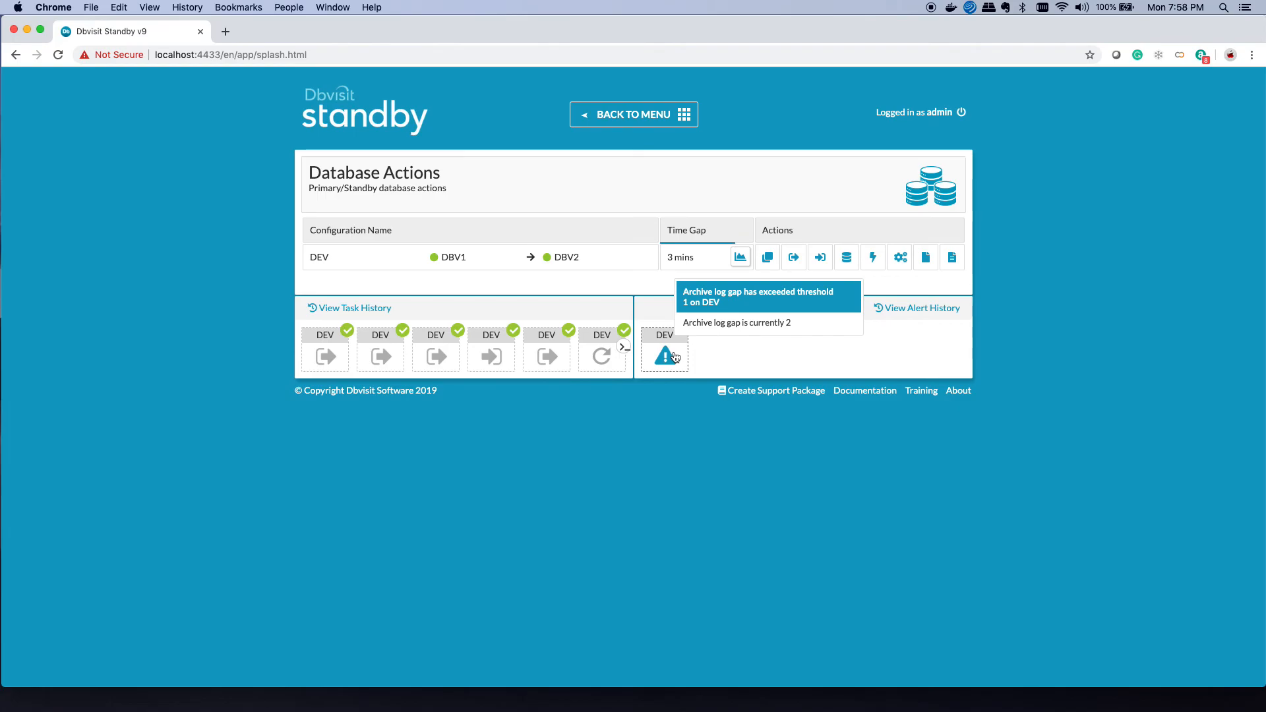
Step: Mark the DEV log gap alert seen with comment 'Aware of this - need to apply all the logs on Standby'
left_click(674, 355)
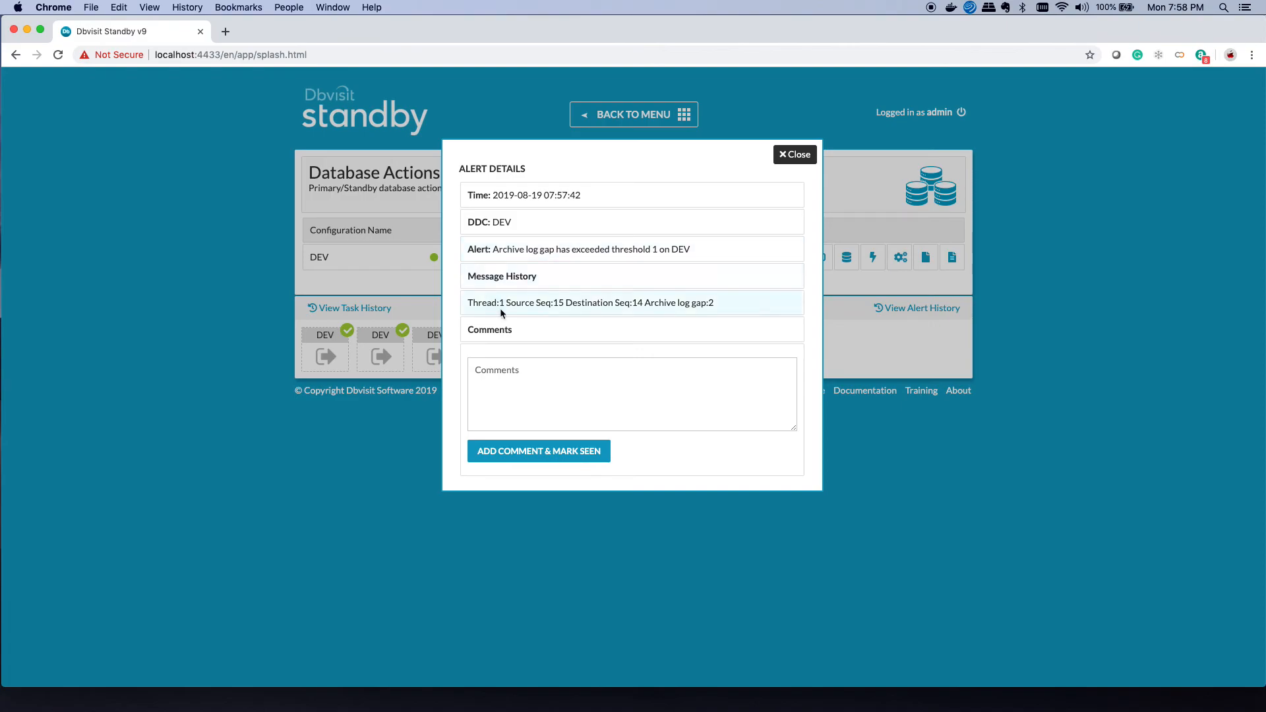
left_click(527, 373)
type("Aware of th")
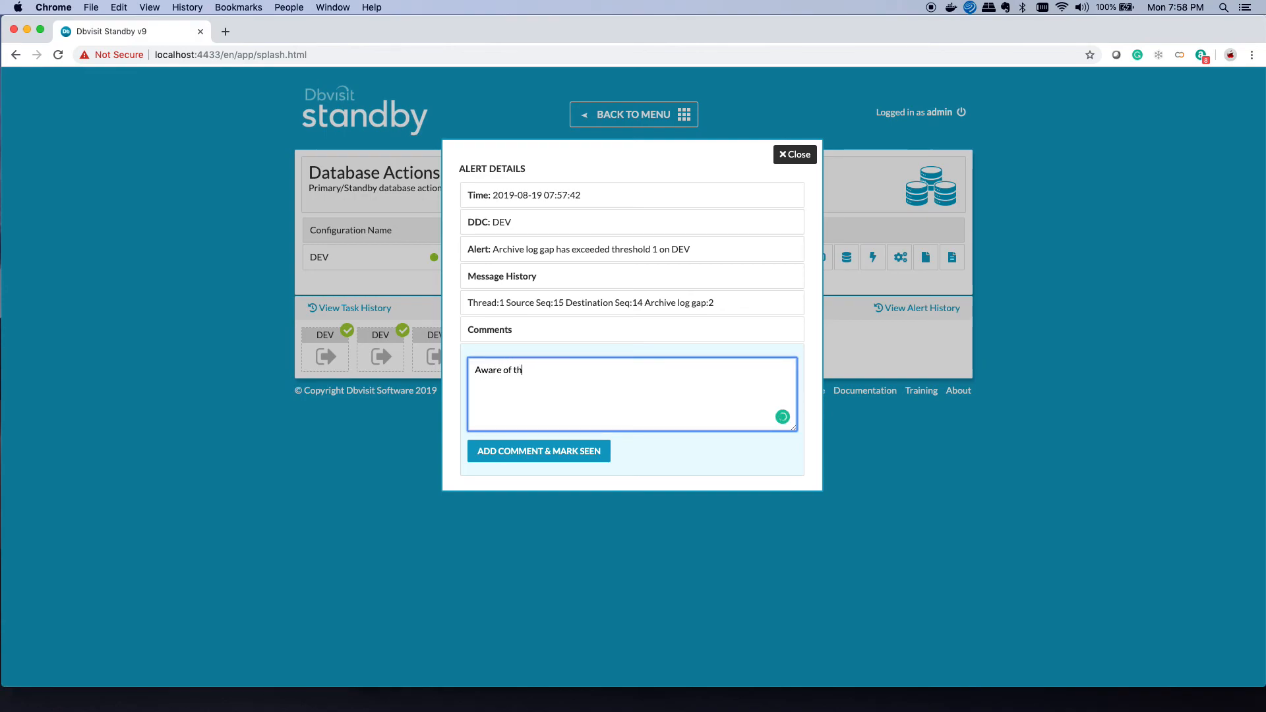
type("is - need to apply all the logs on Standby")
left_click(511, 455)
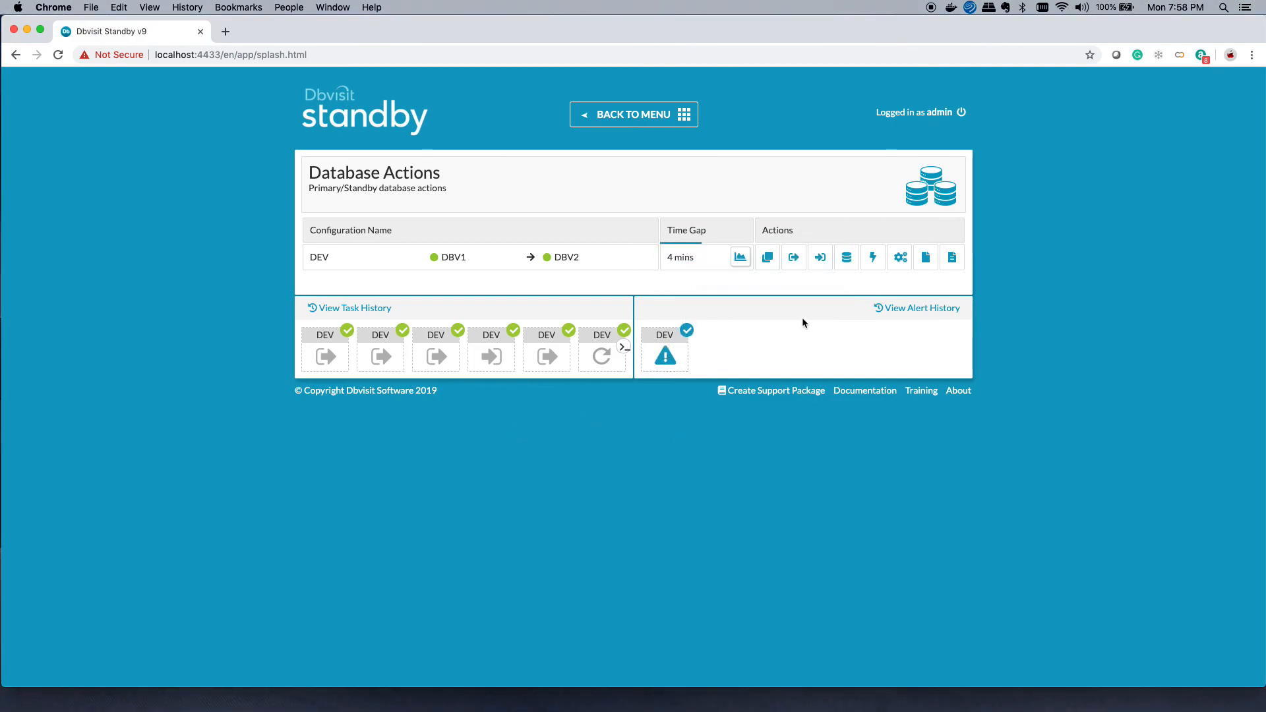
Step: Apply DEV logs through sequence 16 on the standby and confirm zero transfer and archive log gaps
left_click(815, 266)
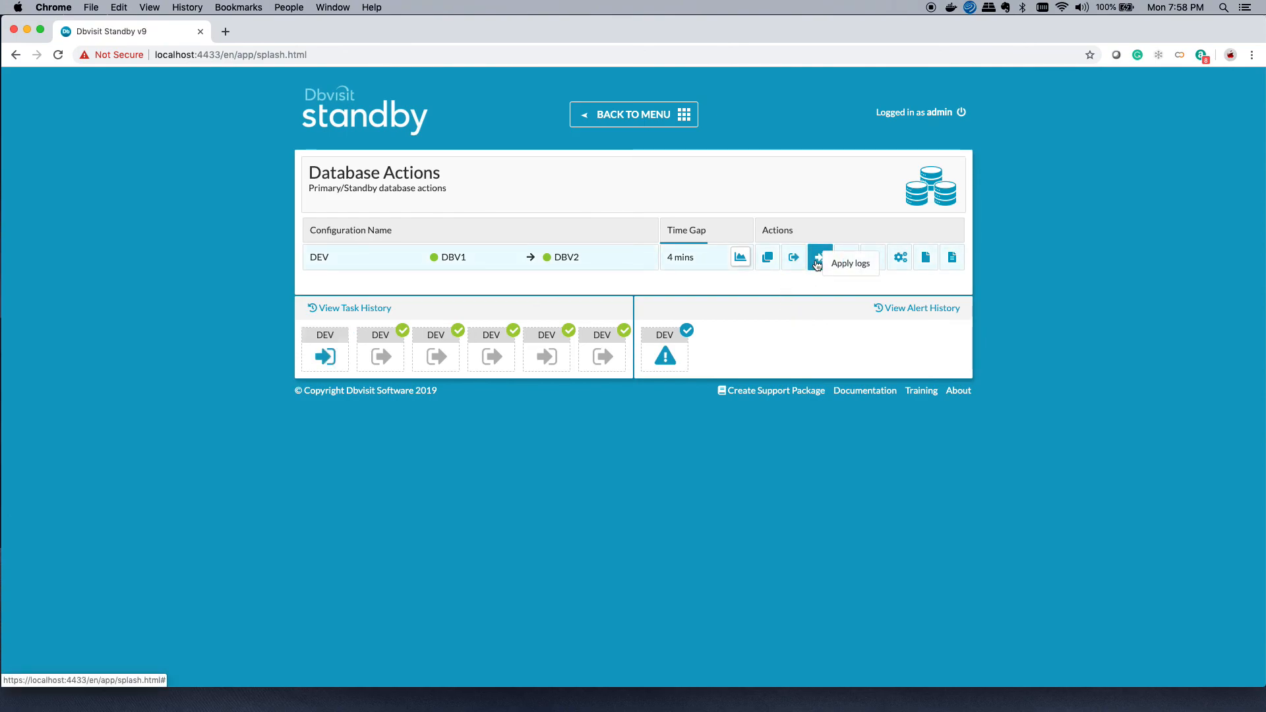
left_click(328, 349)
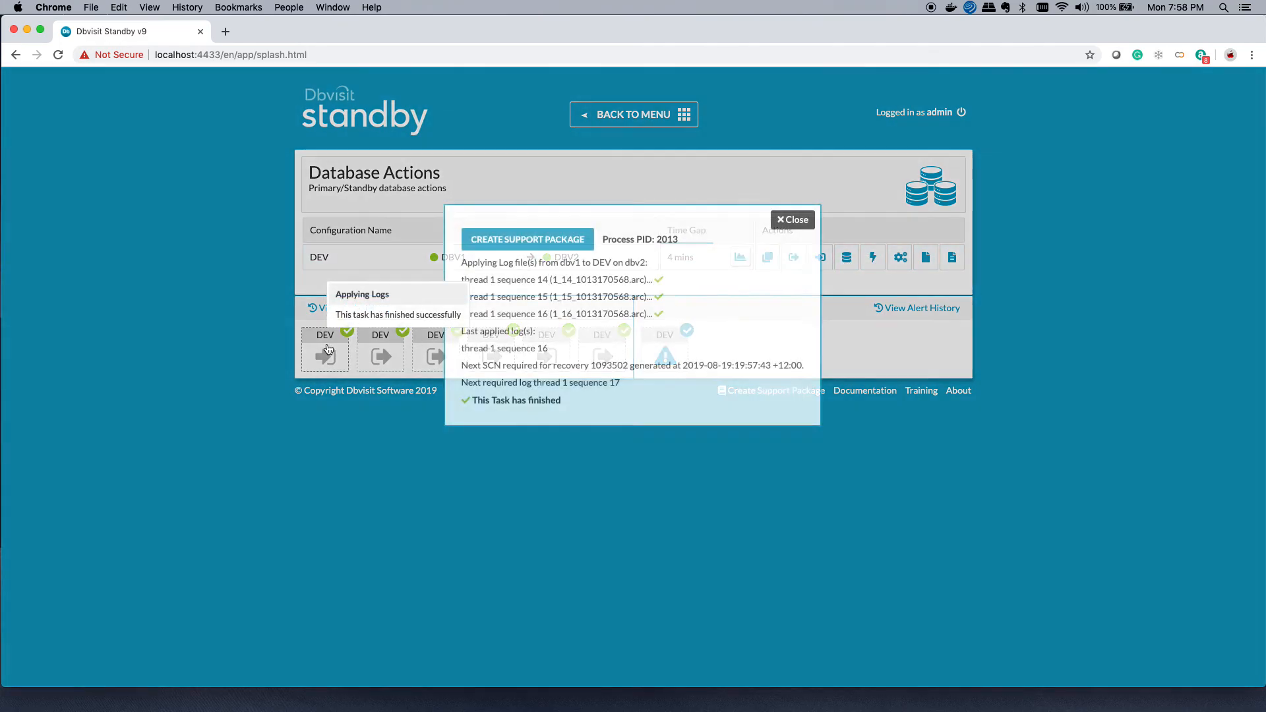
left_click(800, 221)
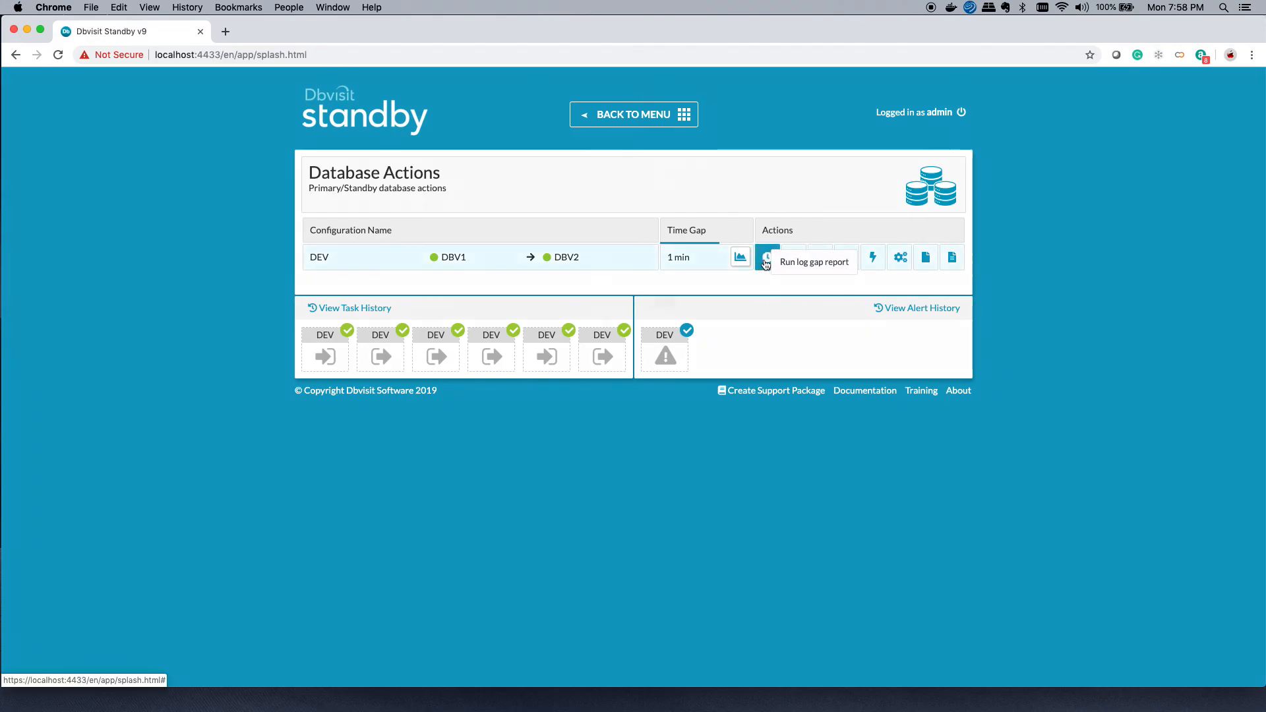
left_click(767, 265)
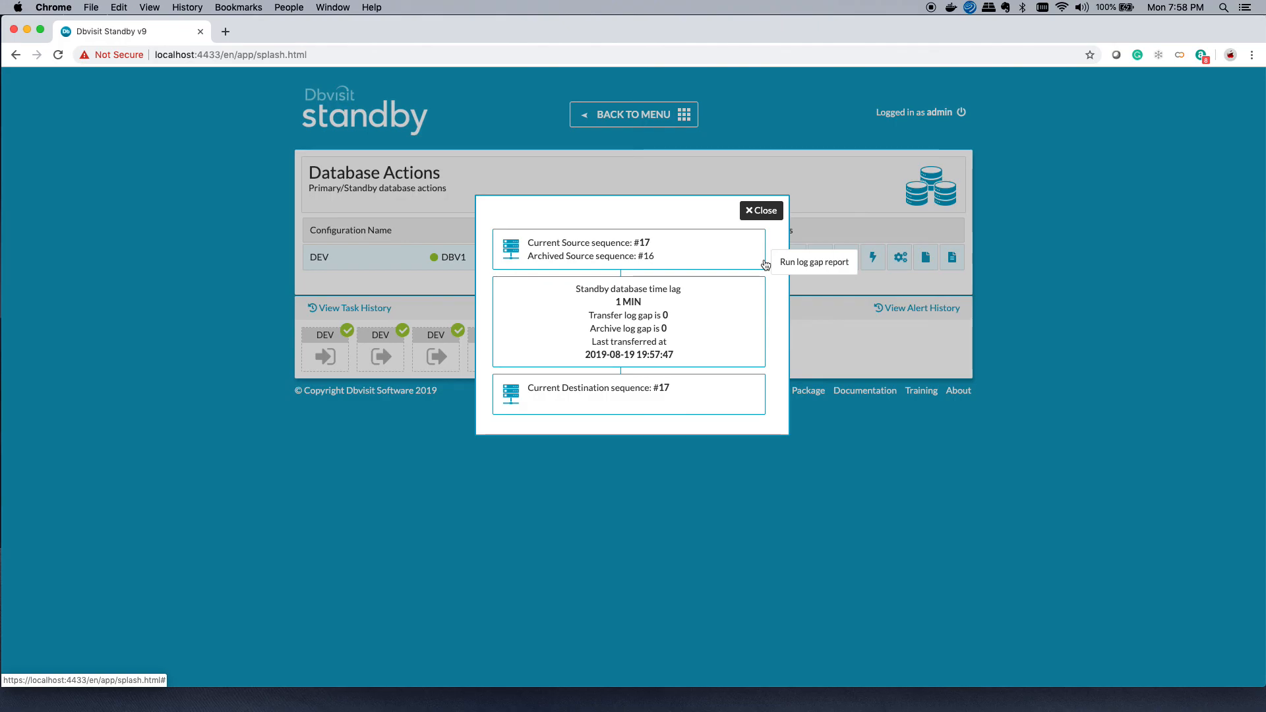
left_click(767, 212)
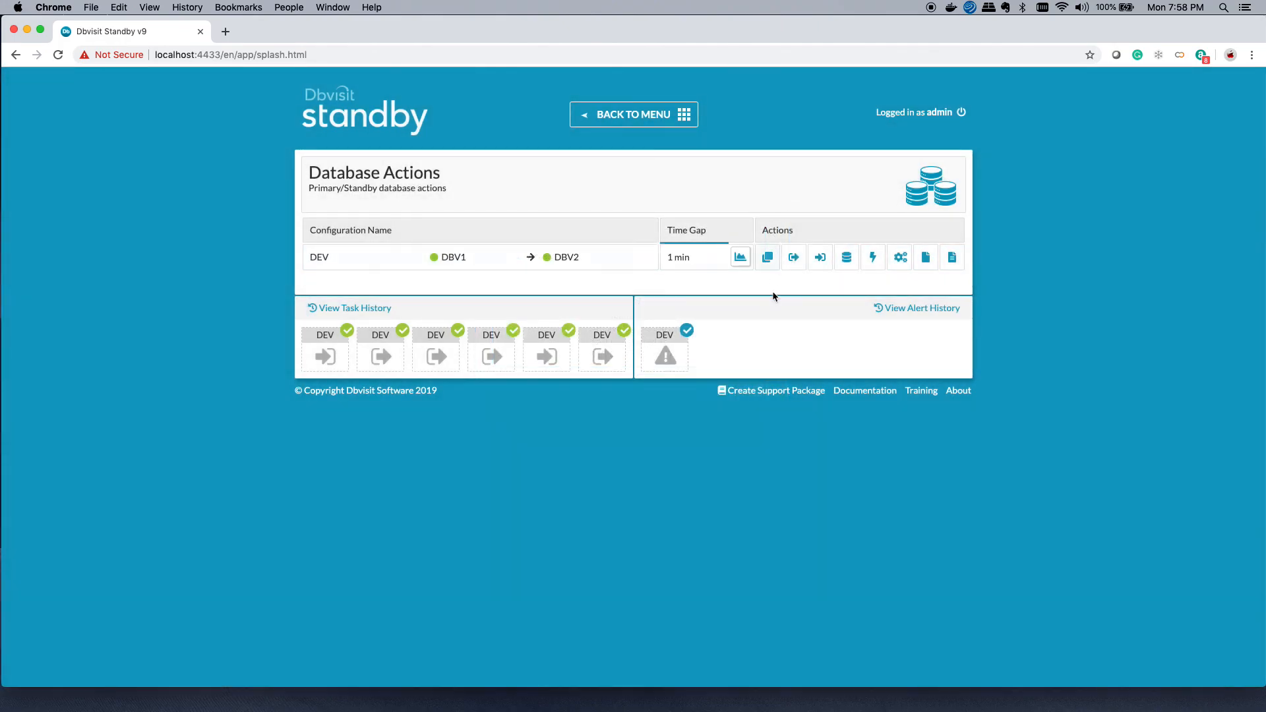